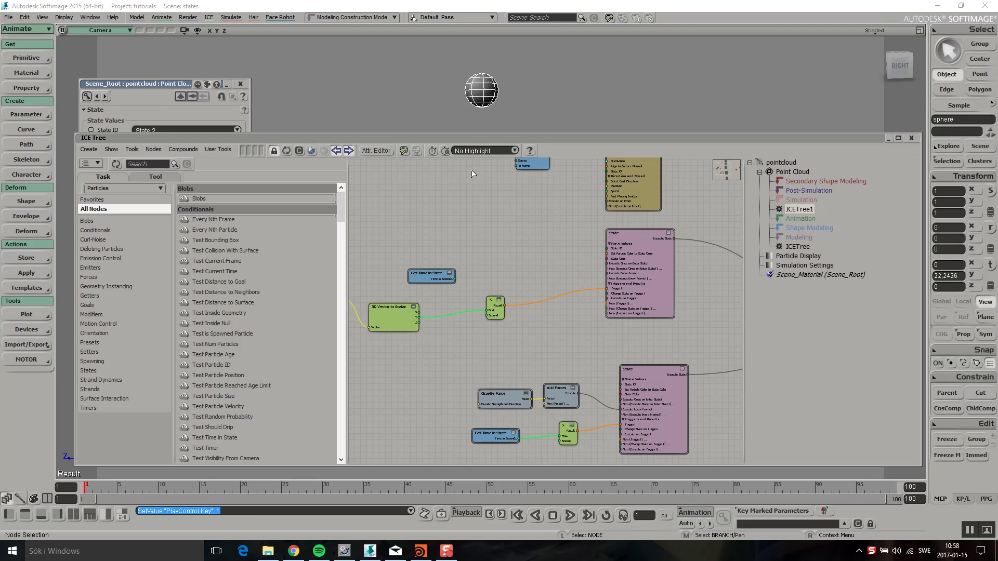
Frame the ICE state graph and open the Compare node's properties (Less Than 20 seconds)
drag(462, 140, 418, 116)
key(a)
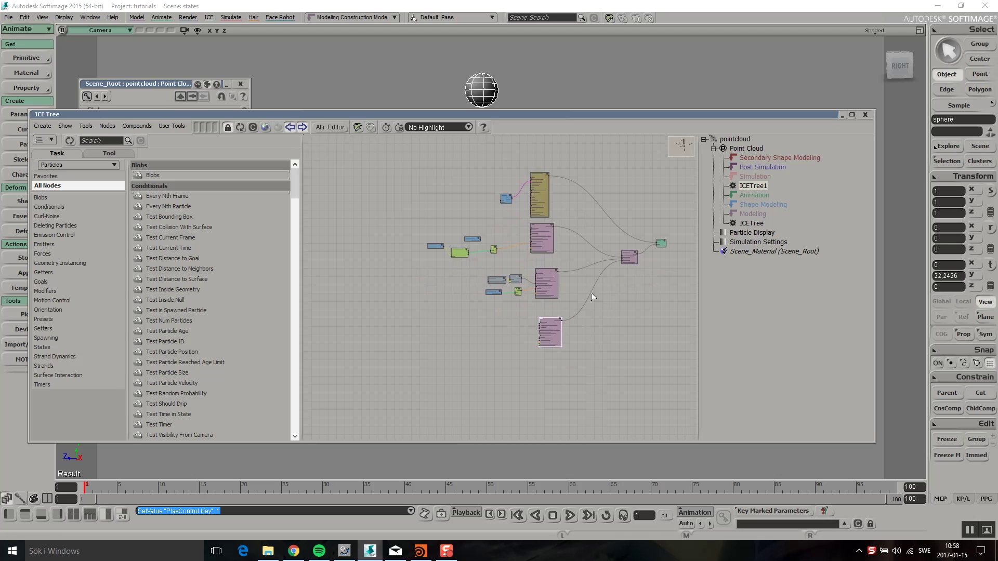
scroll(593, 297, up, 4)
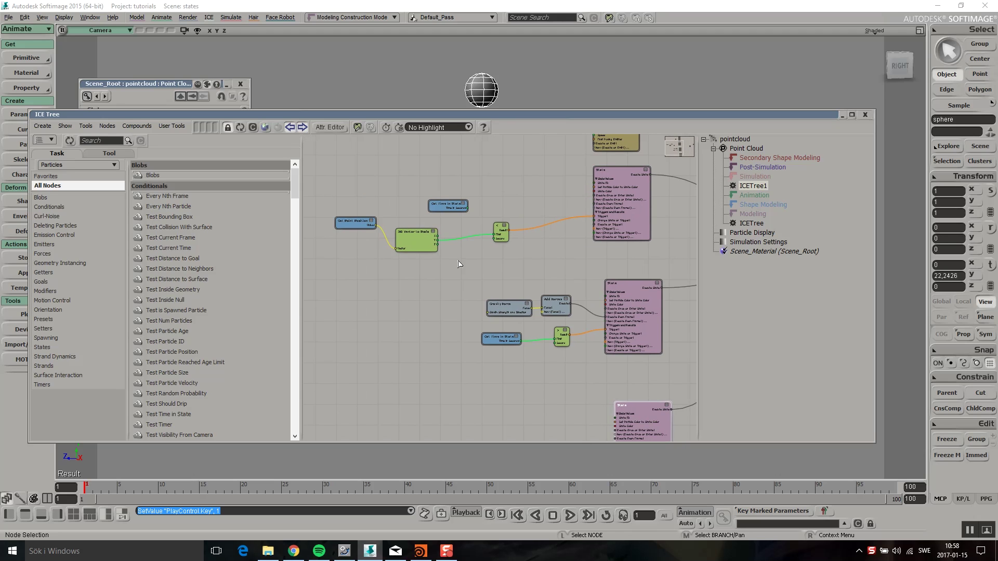
double_click(498, 237)
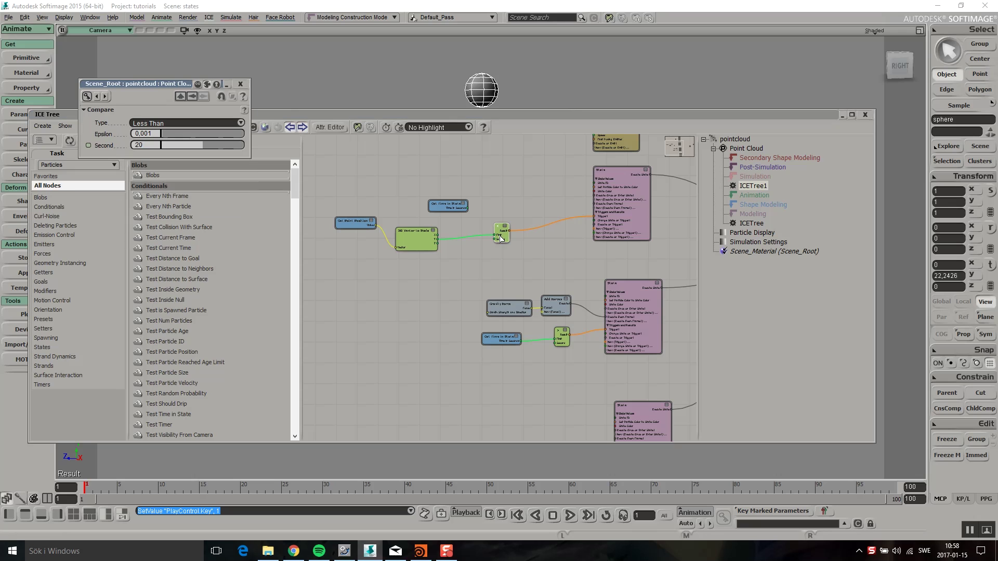
click(307, 235)
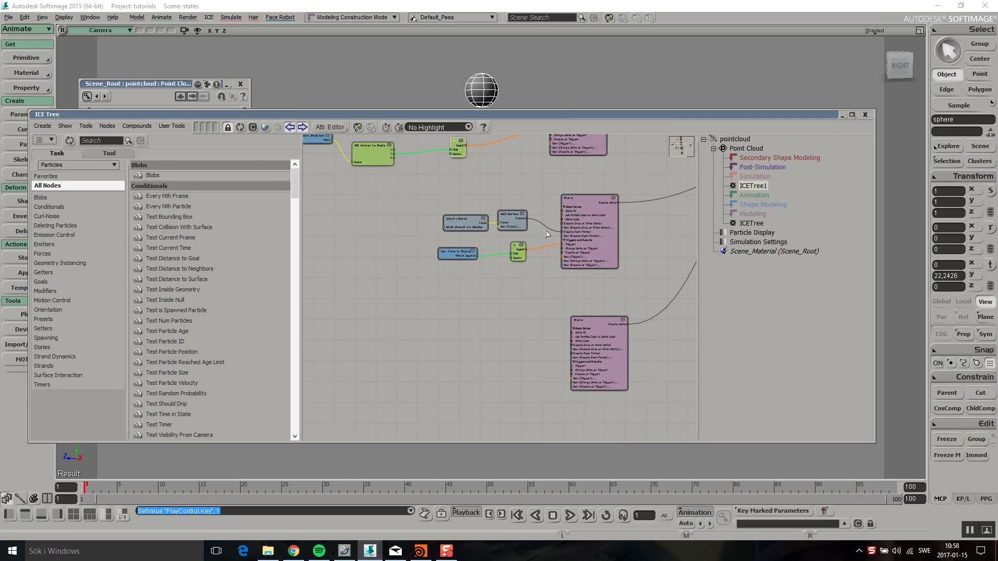
Tidy the Get Time in State and State nodes, move the ICE Tree aside, and play the simulation
scroll(520, 245, up, 4)
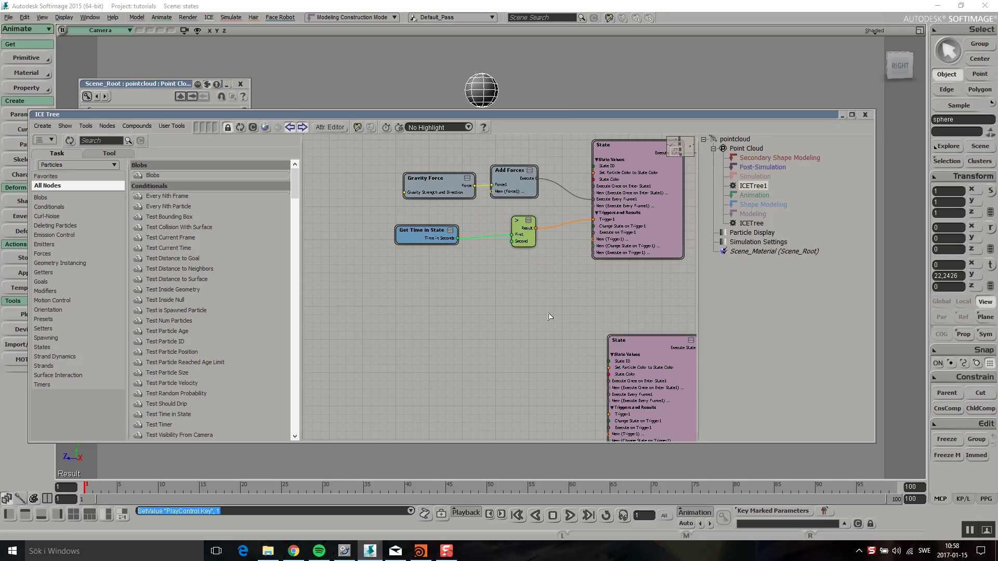
click(394, 261)
drag(393, 261, 390, 261)
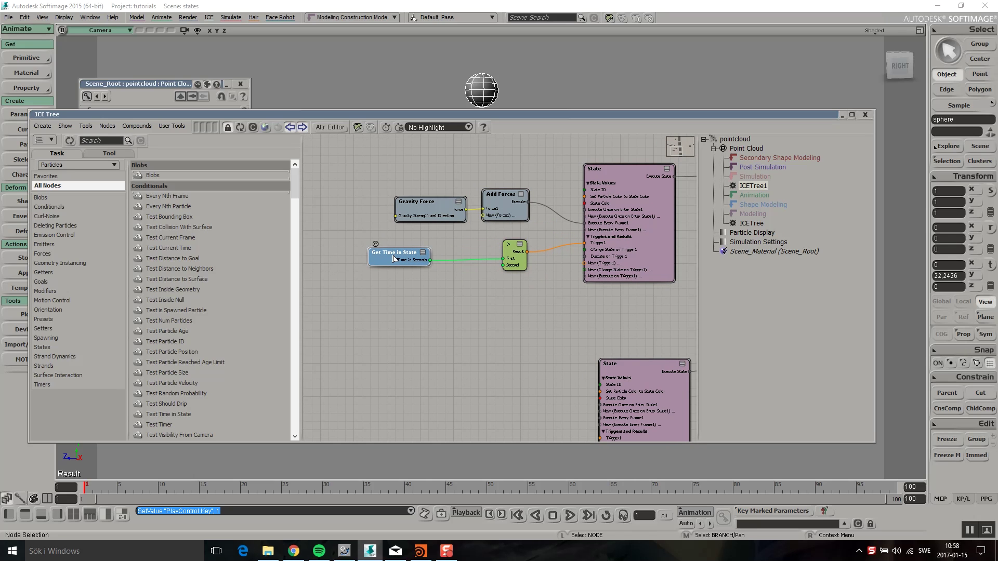
middle_drag(543, 341, 522, 297)
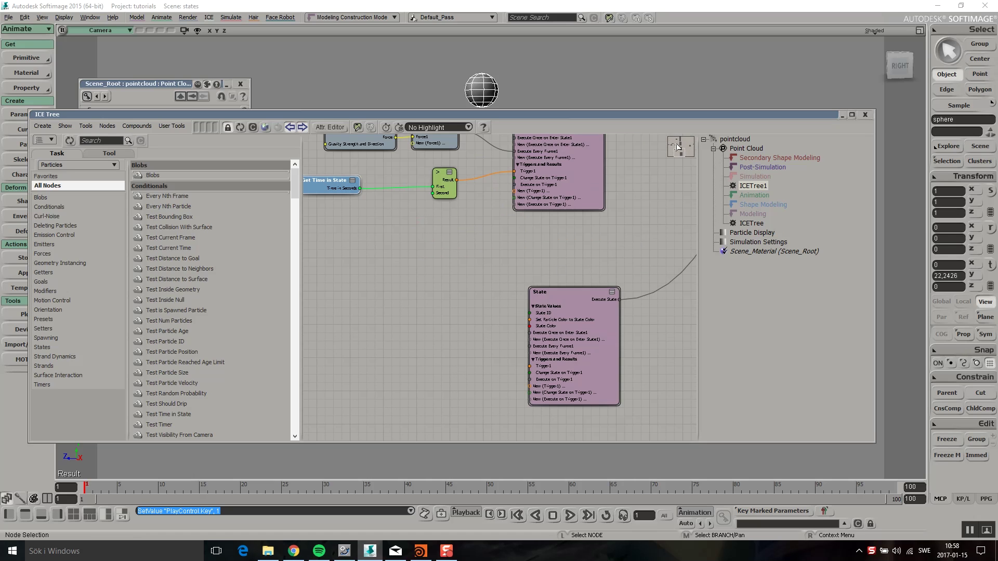
drag(665, 115, 84, 163)
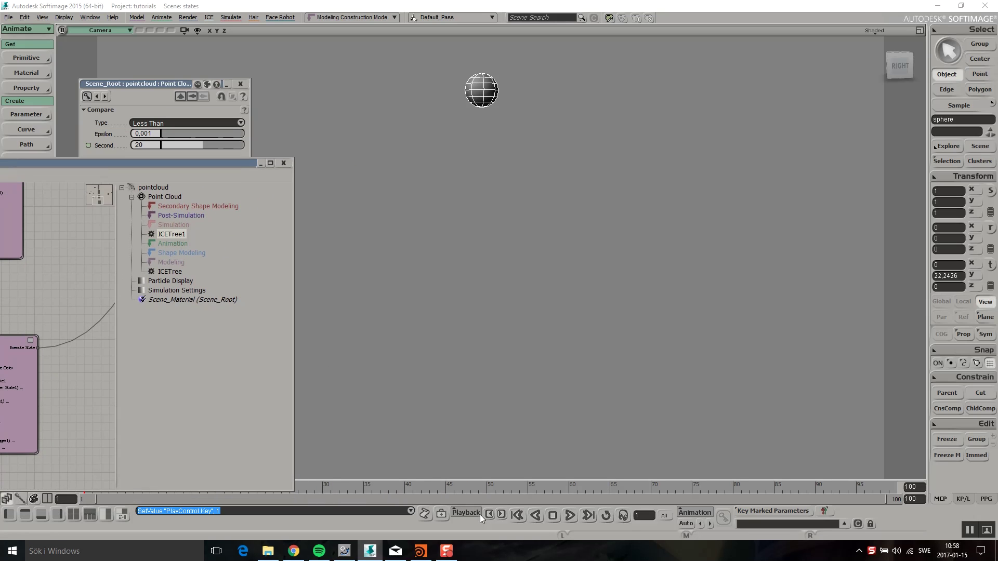
click(570, 515)
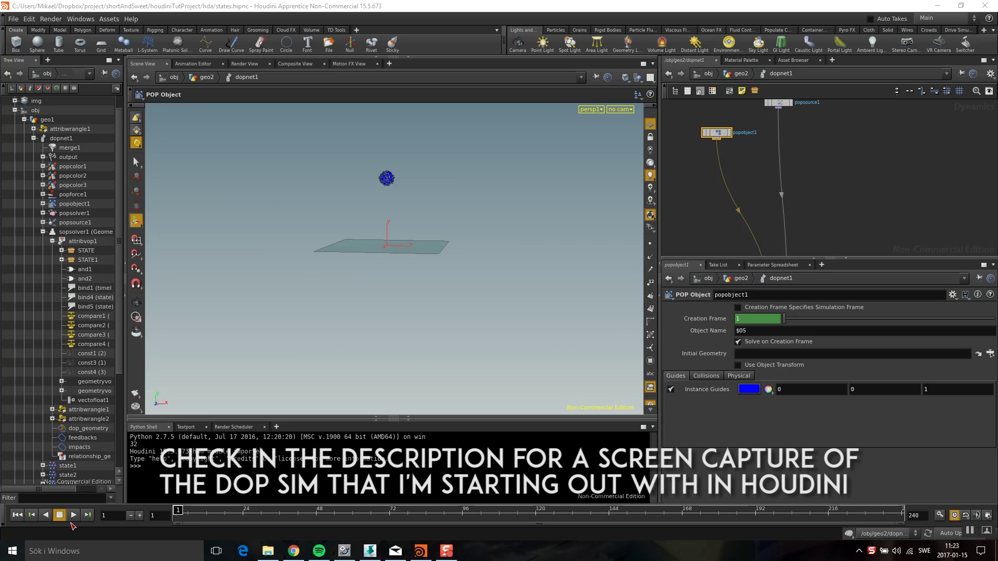
Play the particle simulation, return to frame 1, and select popsource1
click(73, 515)
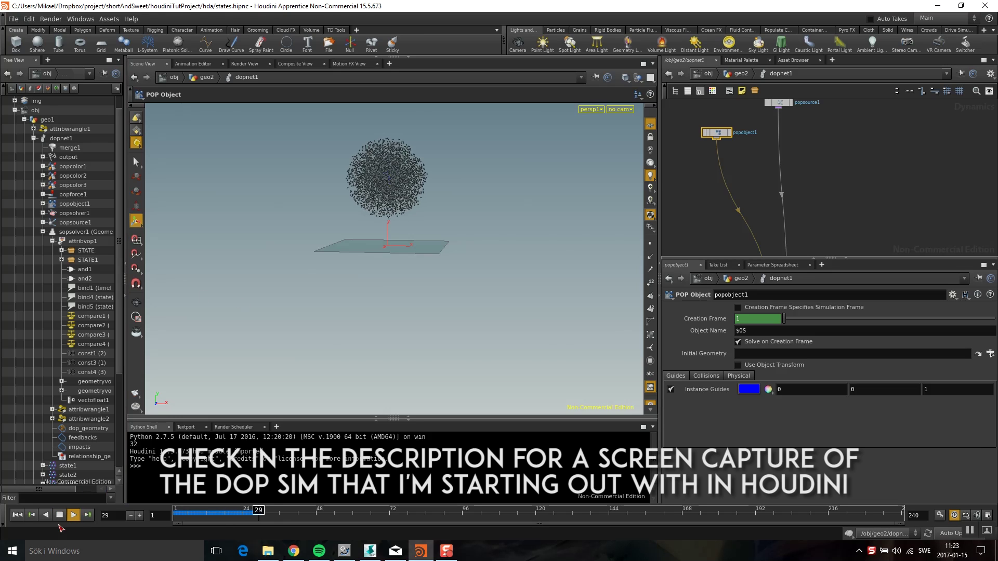
key(ctrl+Up)
click(735, 140)
drag(734, 141, 731, 141)
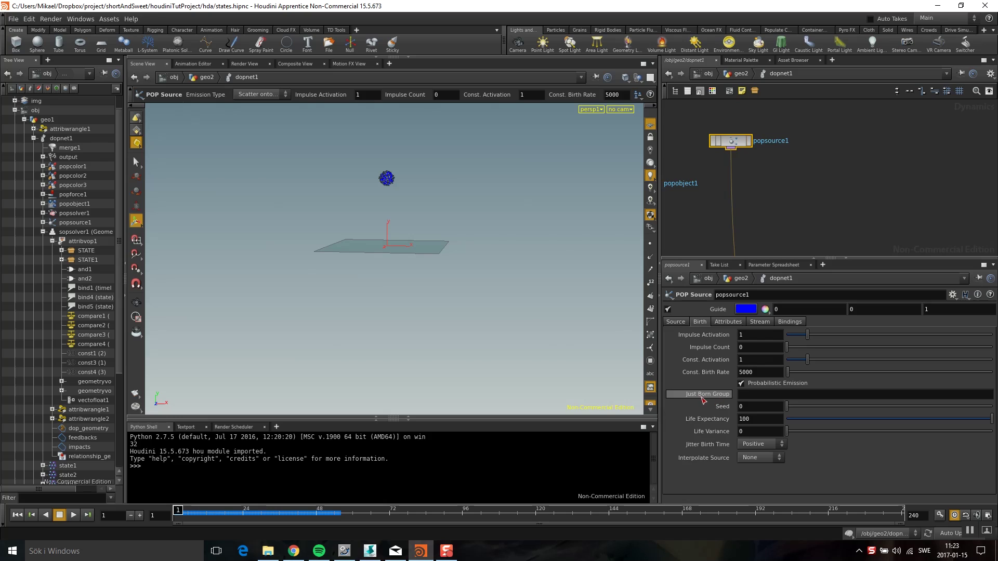
Set popsource1's Just Born Group to 'born'
click(752, 394)
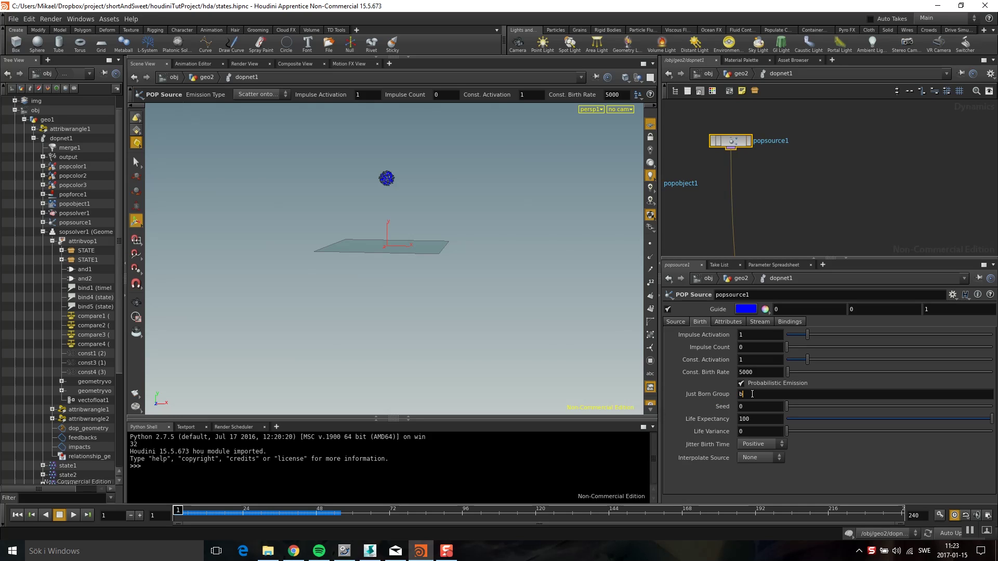
text(born)
key(Return)
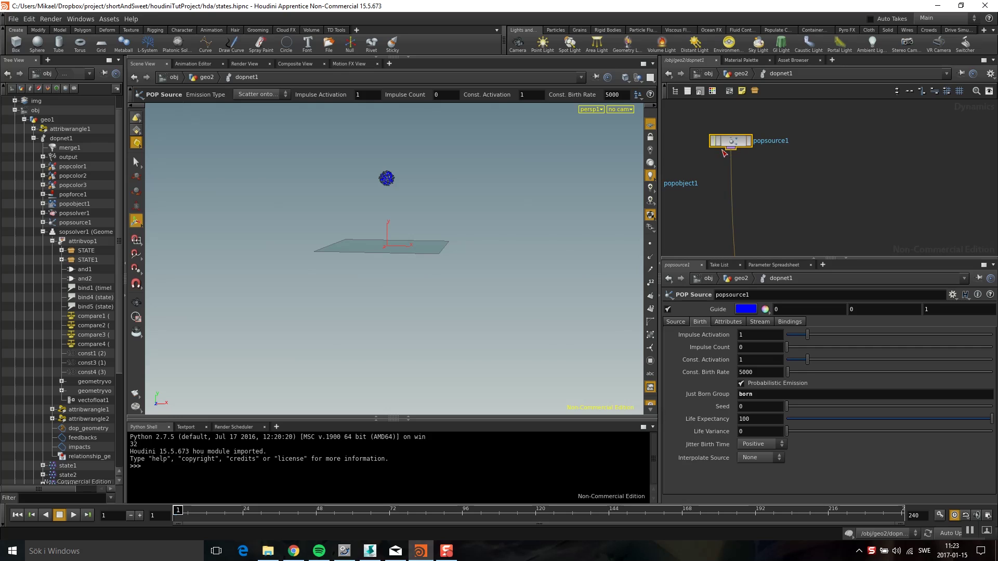
middle_drag(764, 223, 753, 193)
Add a SOP Solver to the DOP network and dive inside it
key(Tab)
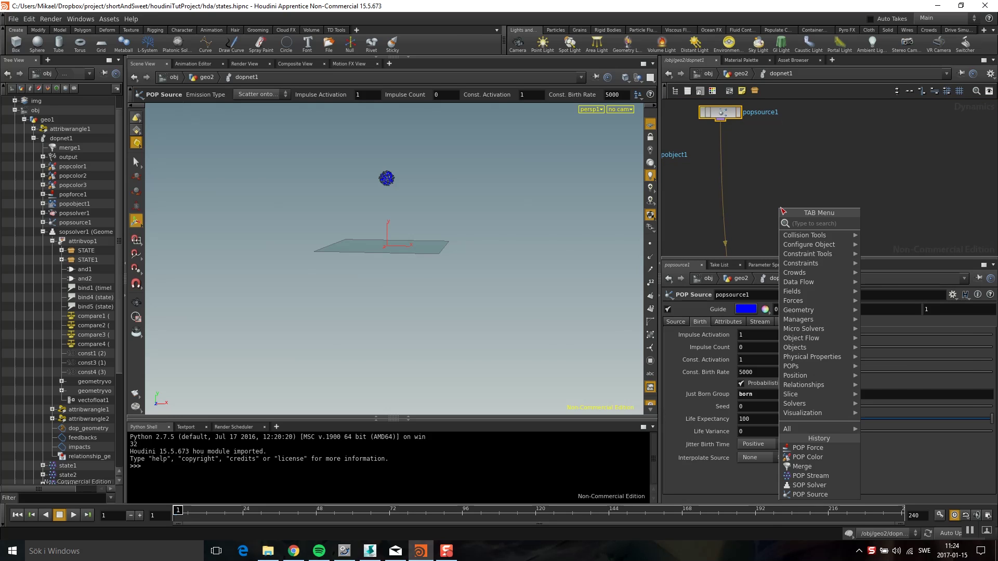
text(sop solver)
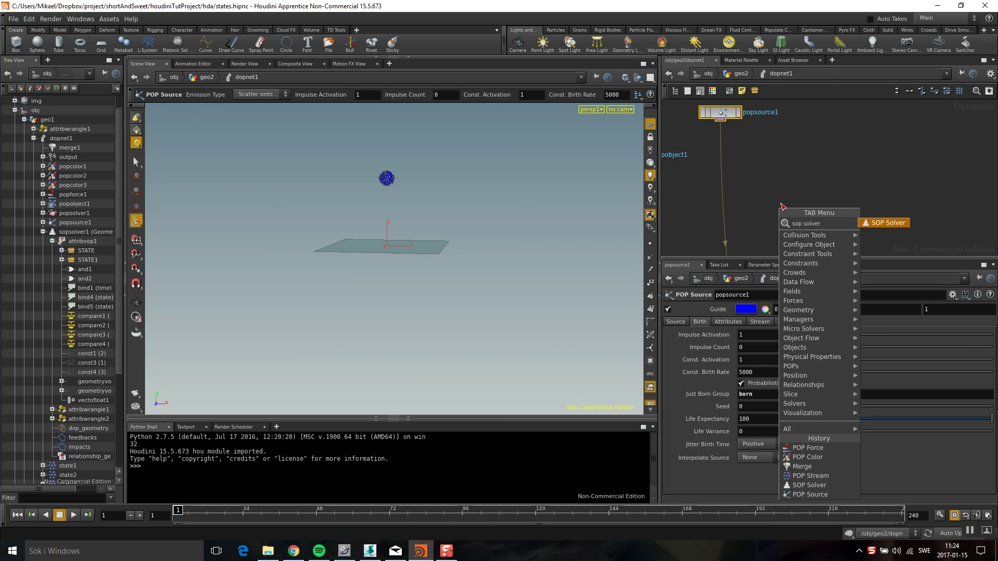
click(883, 224)
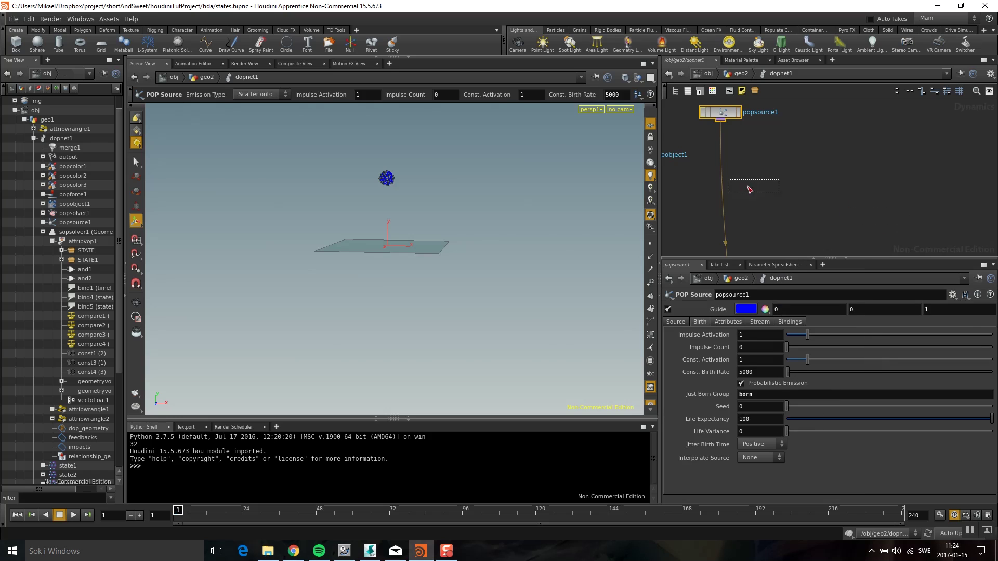
click(725, 174)
key(i)
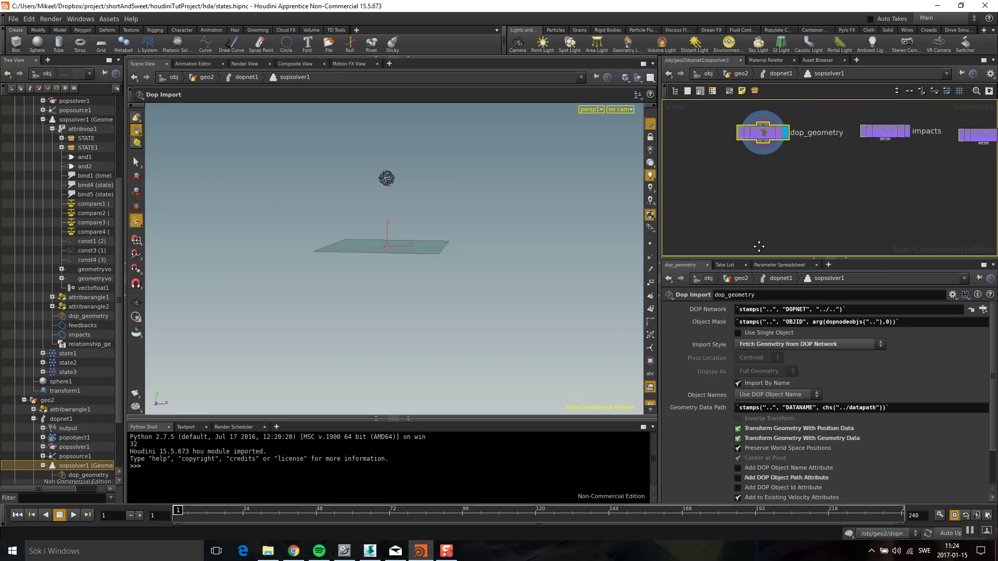
Add an Attribute Wrangle fed by dop_geometry with its Group set to born
key(Tab)
text(wrangle)
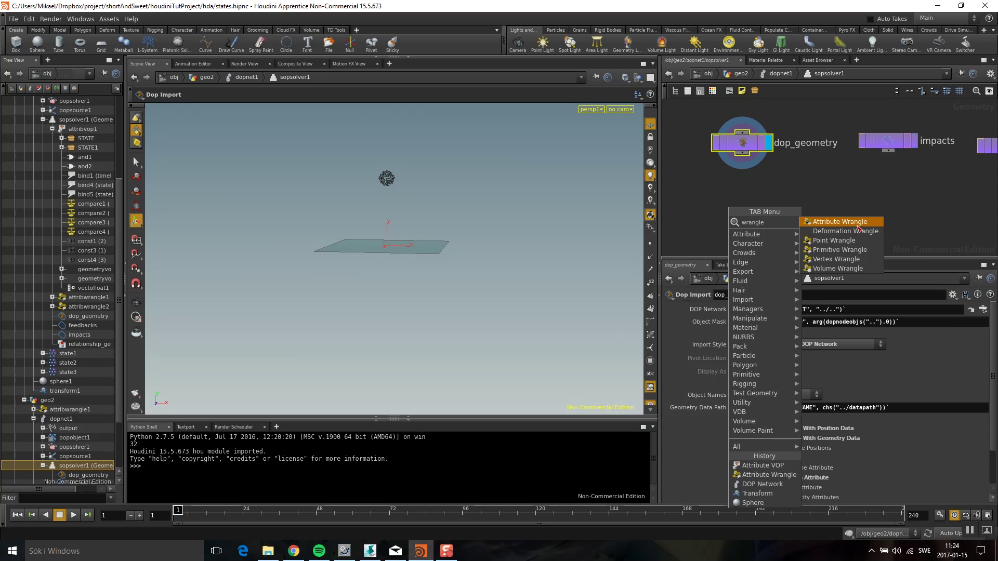
key(Return)
click(750, 194)
drag(743, 153, 728, 185)
click(975, 322)
click(919, 339)
click(789, 391)
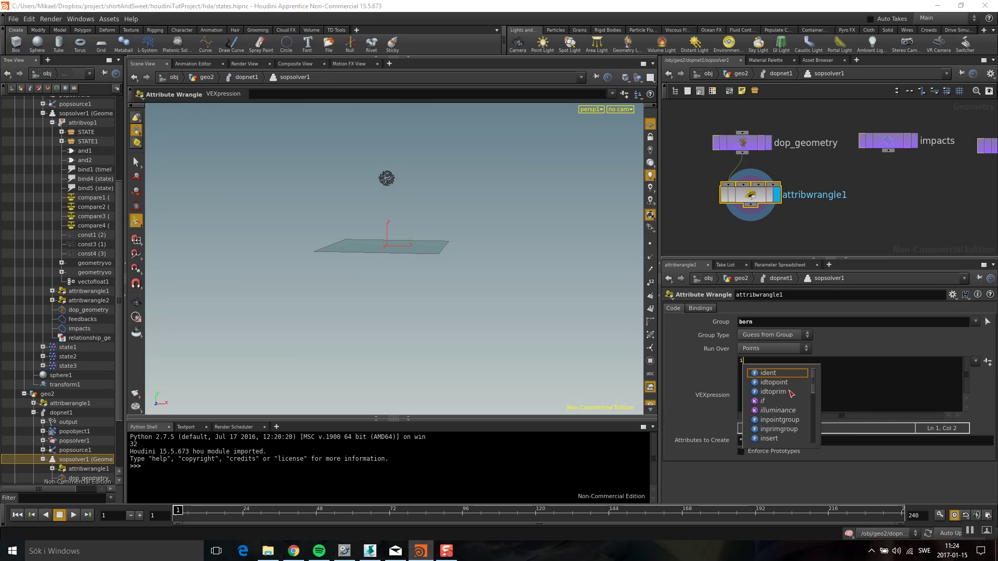
Write 'i@state=1;' as attribwrangle1's VEX code
text(@state)
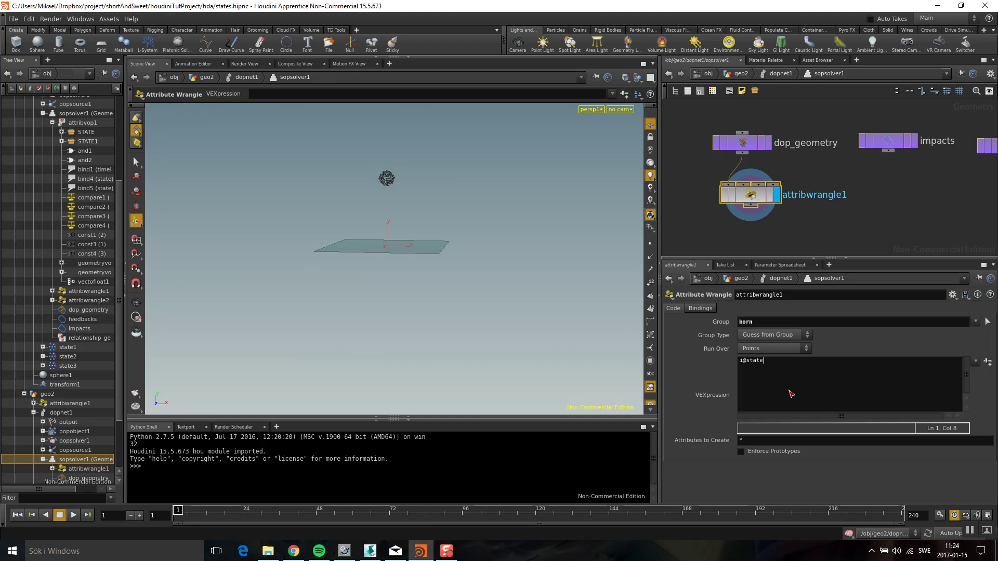
text(=1;)
Add a displayed attribwrangle2 below it running 'f@timeInState+=1;'
middle_drag(901, 222, 869, 171)
key(Tab)
click(821, 442)
click(700, 189)
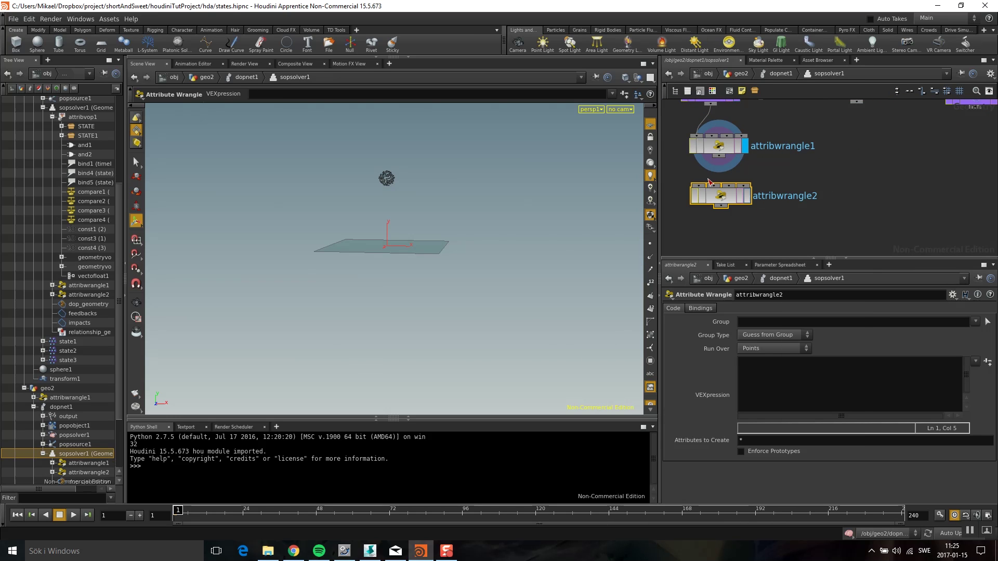
click(746, 195)
drag(746, 196, 745, 193)
click(774, 376)
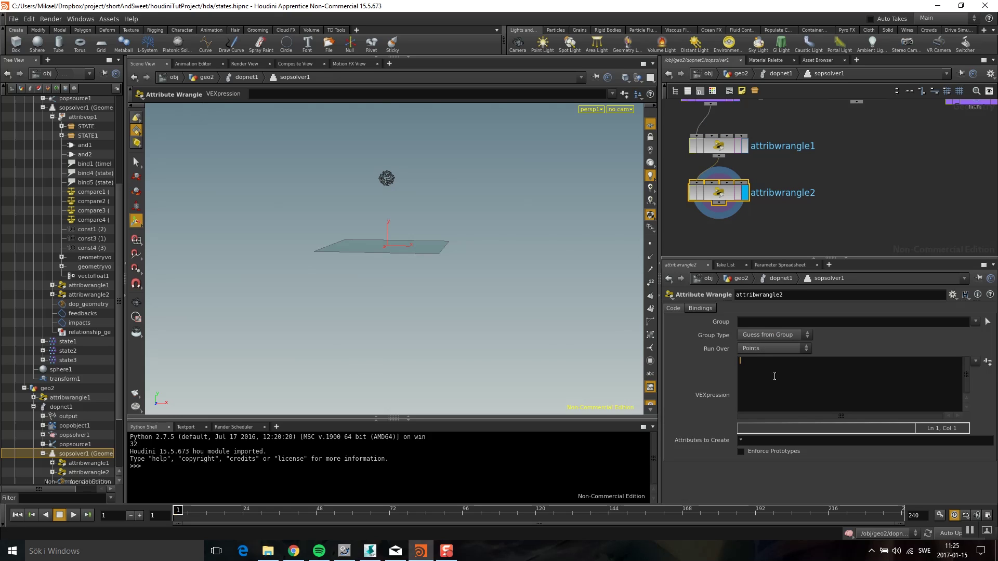
text(f@timeInState+=1;)
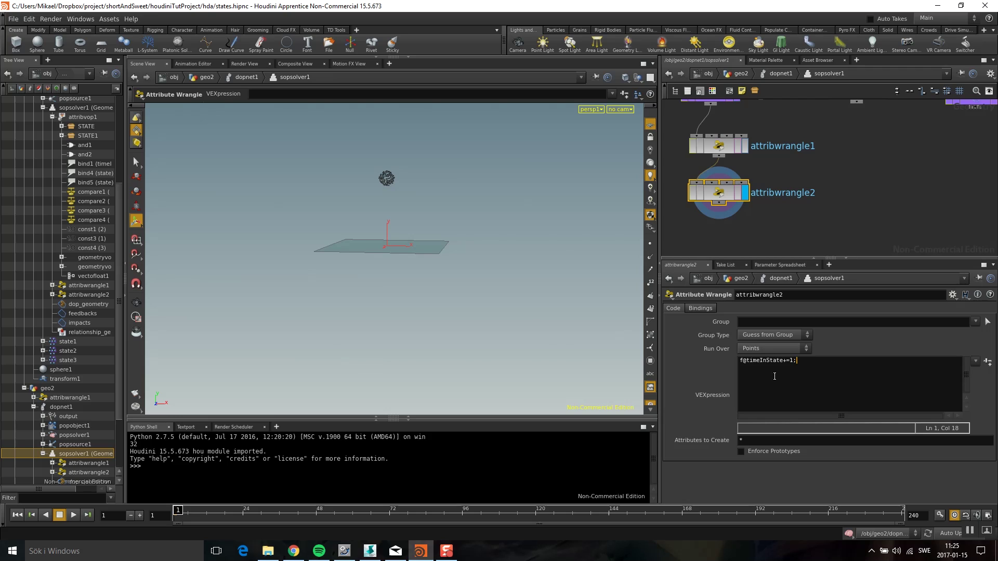
Make room below attribwrangle2 and search for an Attribute VOP node
middle_drag(814, 246, 815, 199)
key(Tab)
text(att)
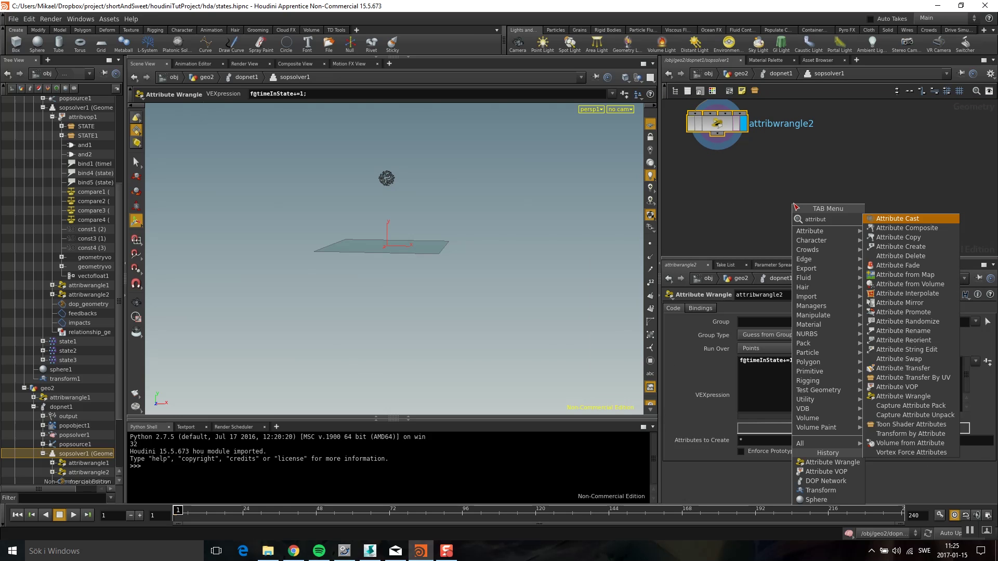
Add attribvop1 wired from attribwrangle2 and go inside it
key(Return)
click(725, 183)
drag(717, 134, 703, 171)
double_click(723, 179)
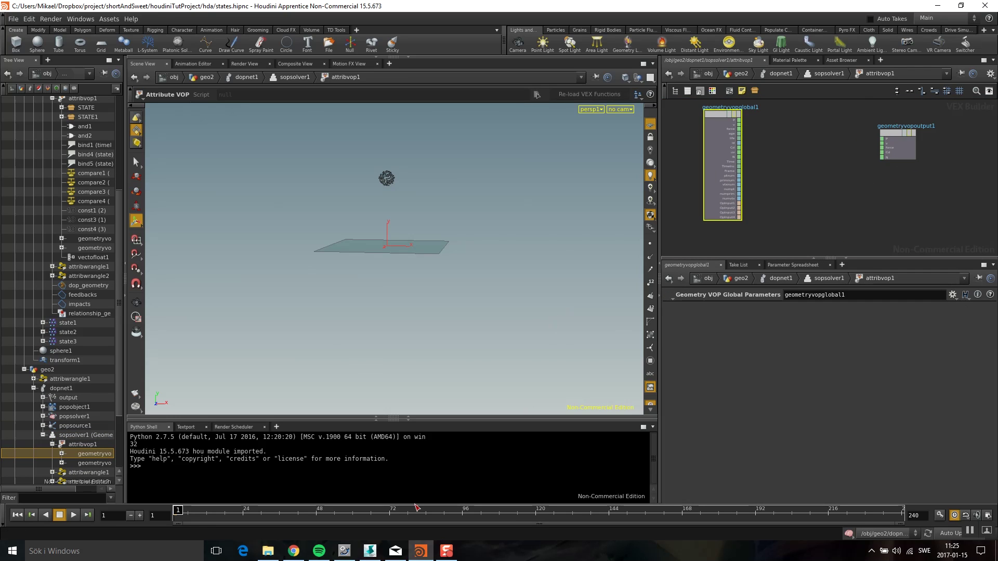
Check the contents of Softimage's State compound, then return to Houdini
click(370, 551)
click(515, 224)
middle_drag(516, 224, 509, 133)
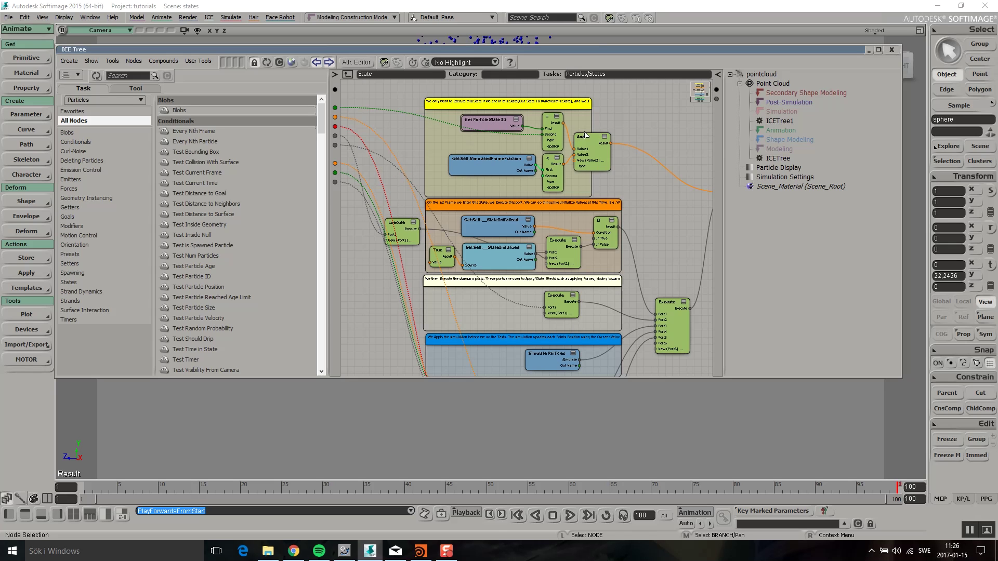
key(alt+Tab)
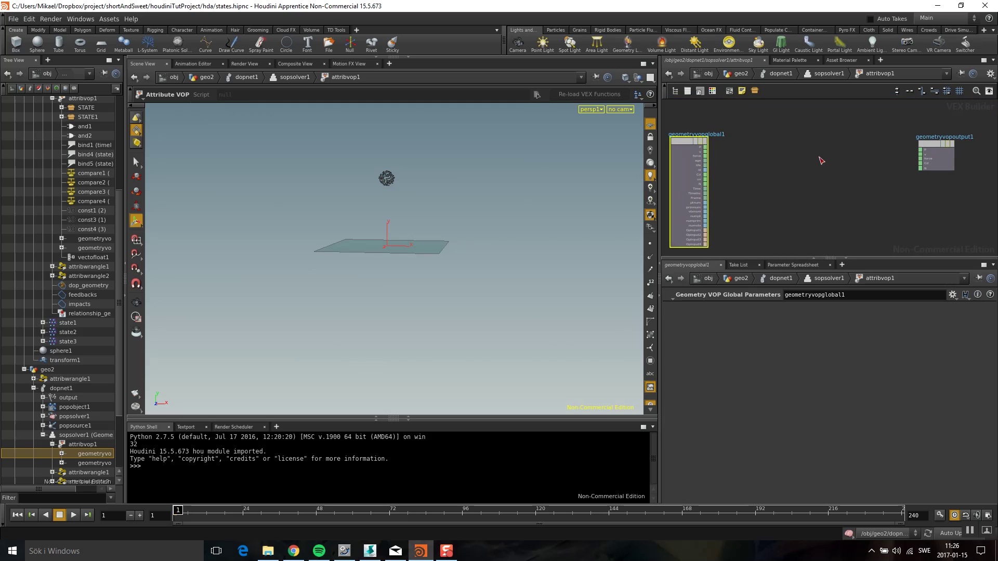
Add a Vector to Float node fed by the point position P
key(Tab)
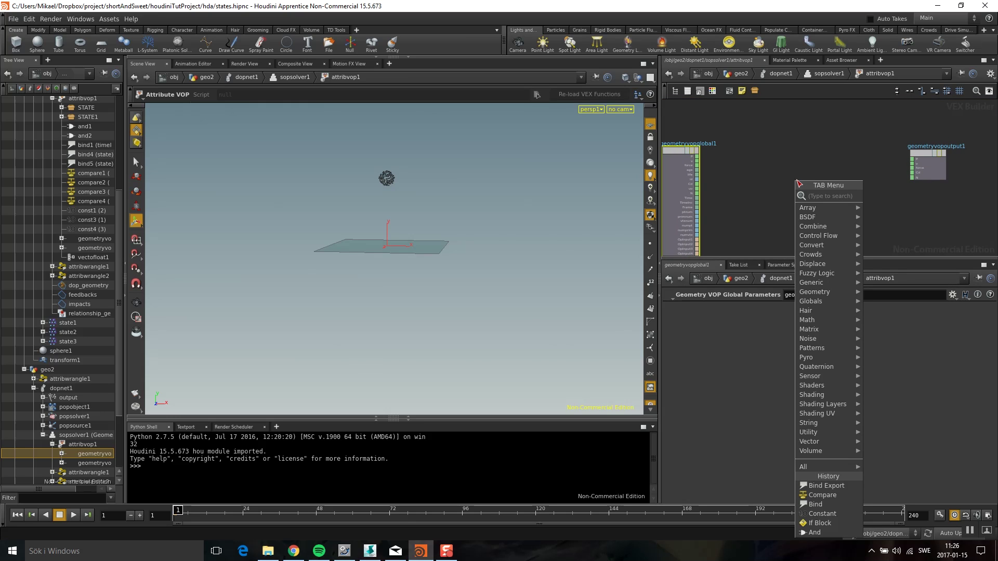
text(vector)
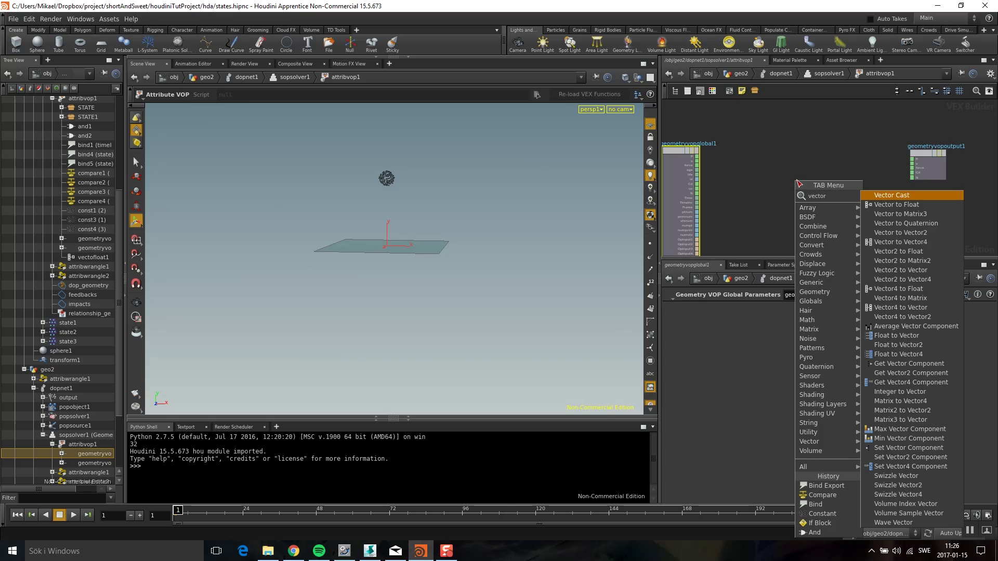
click(896, 204)
click(733, 173)
scroll(730, 171, up, 1)
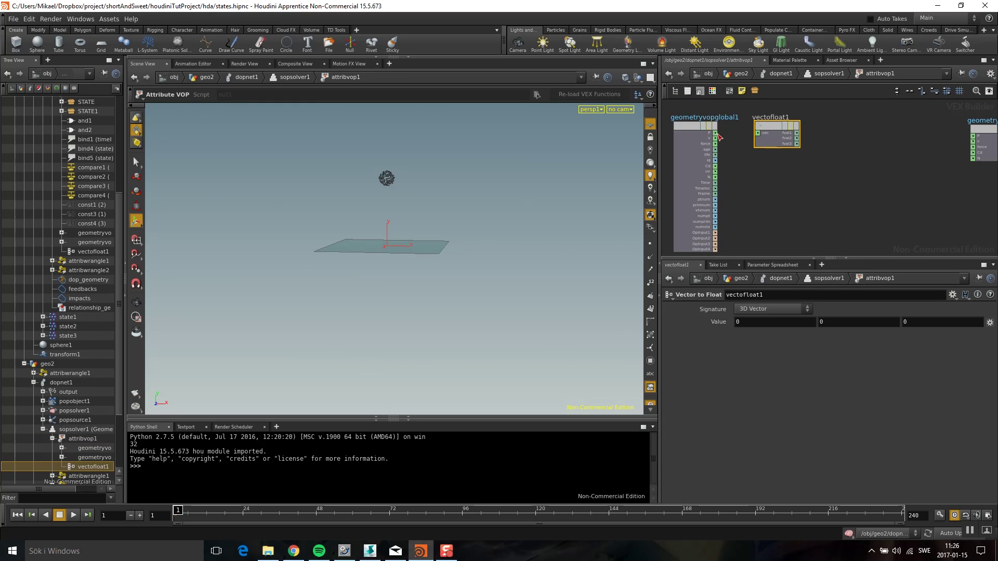
drag(717, 135, 758, 133)
middle_drag(812, 147, 754, 160)
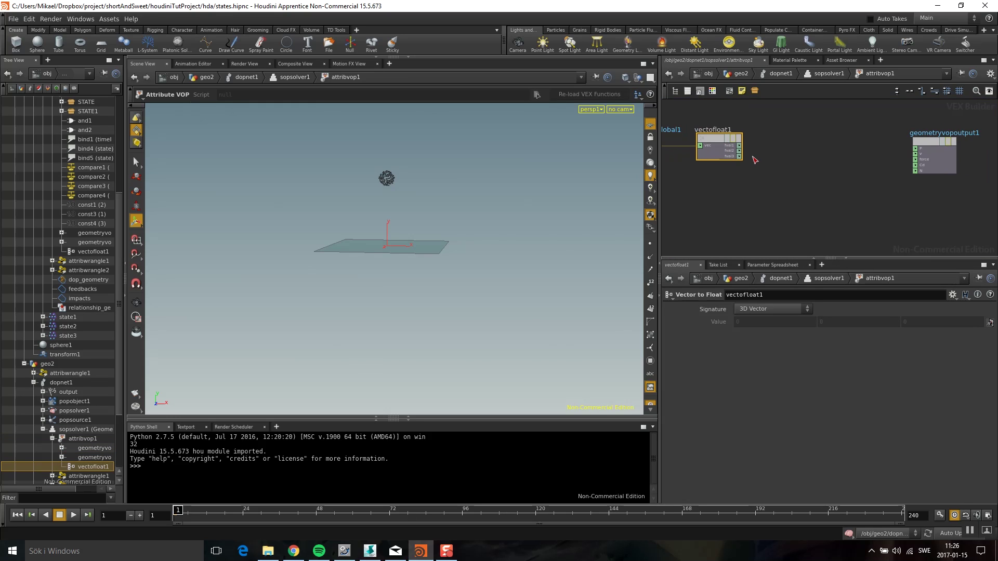
Add a Compare node beside vectofloat1 testing Less Than 2
key(Tab)
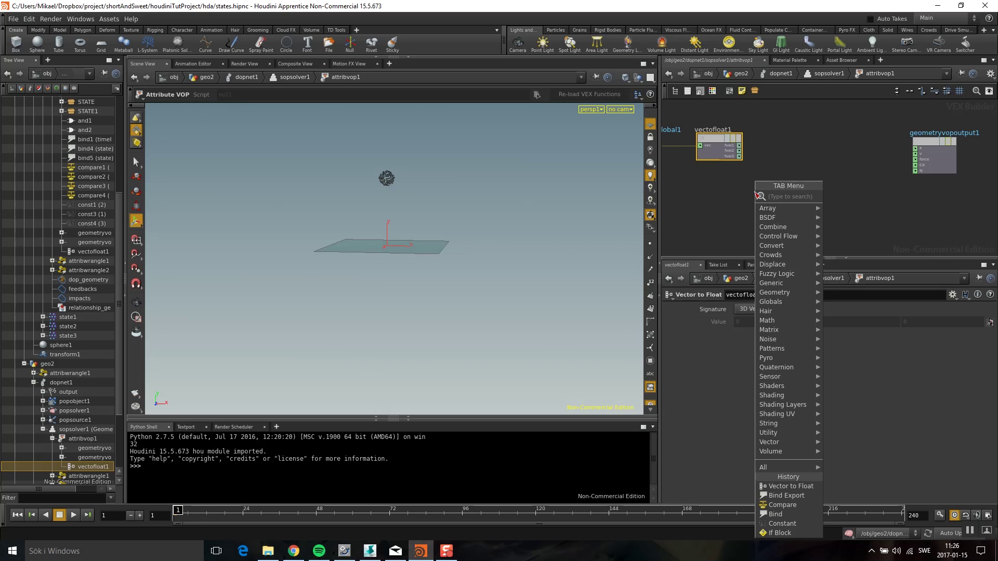
text(compare)
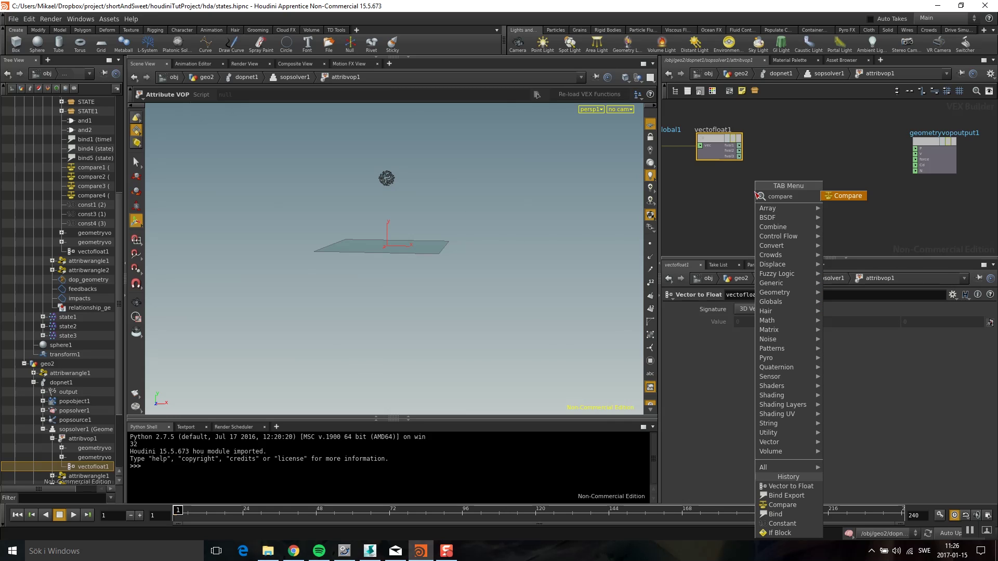
click(843, 198)
click(779, 144)
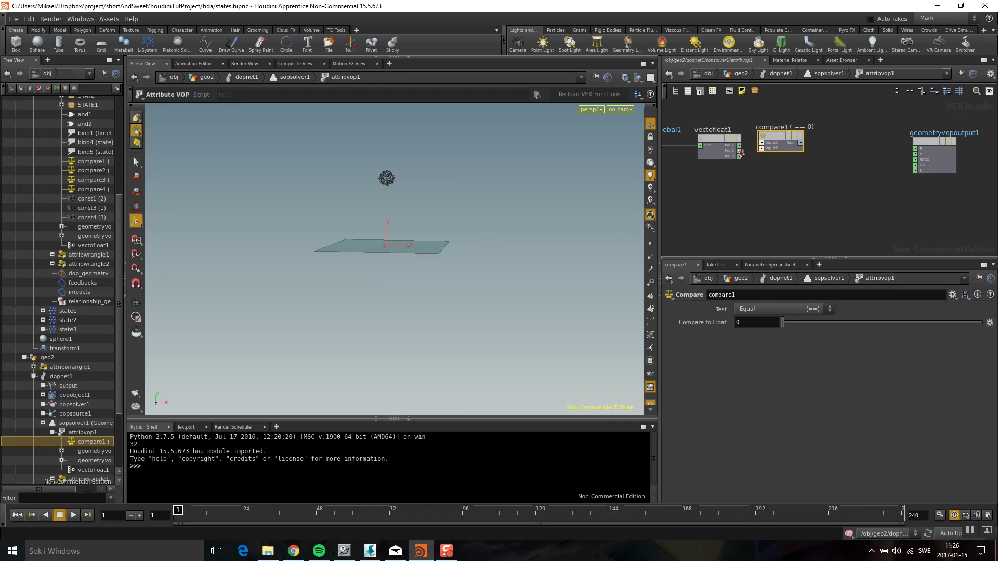
click(765, 311)
click(757, 323)
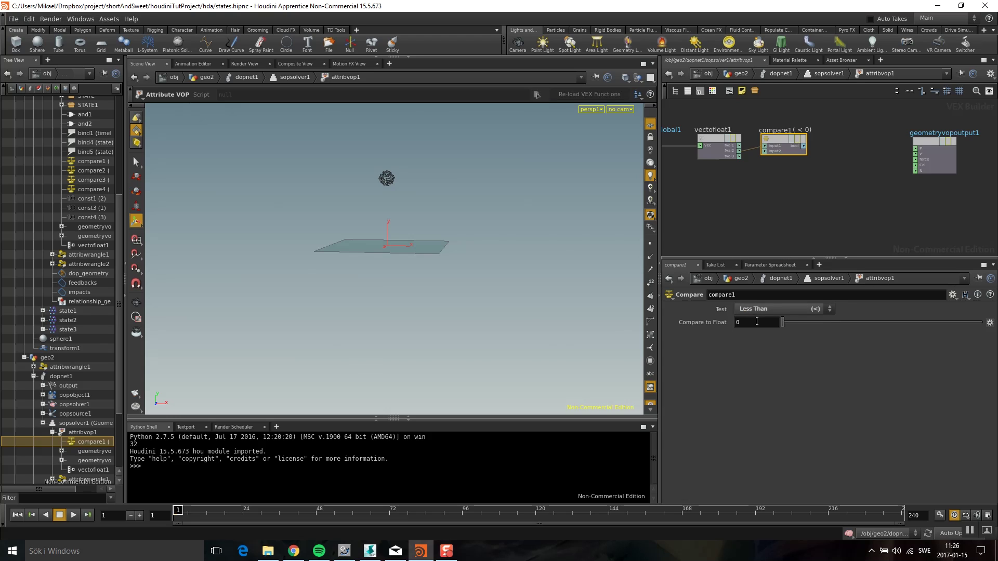
text(2)
key(Return)
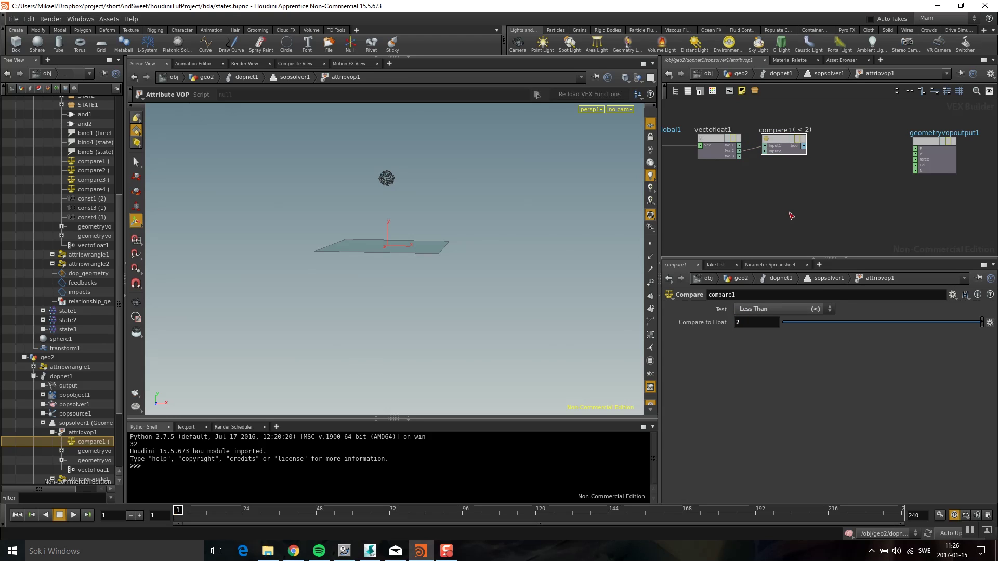
Move geometryvopoutput1 further right and start adding a Bind node
drag(883, 132, 946, 133)
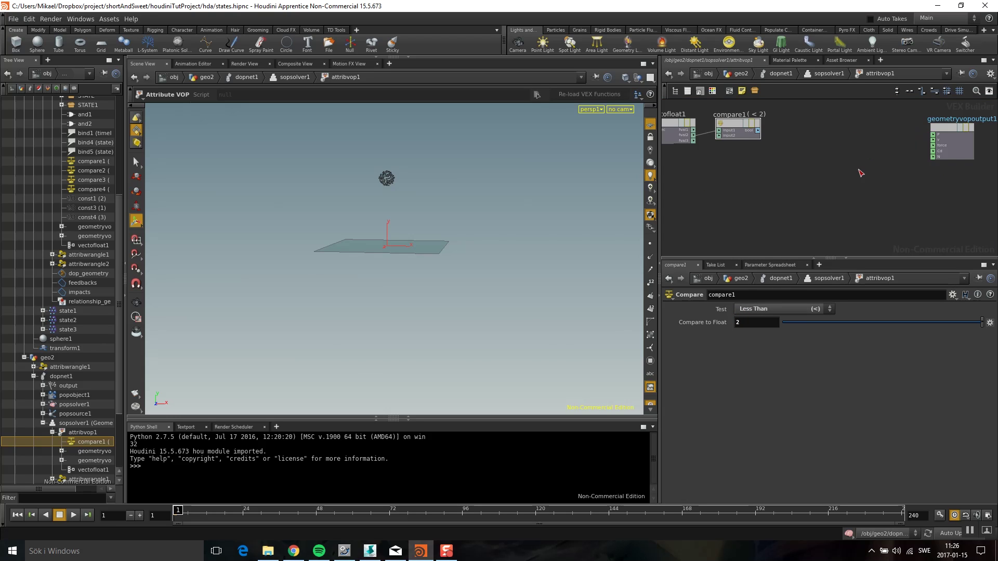
key(Tab)
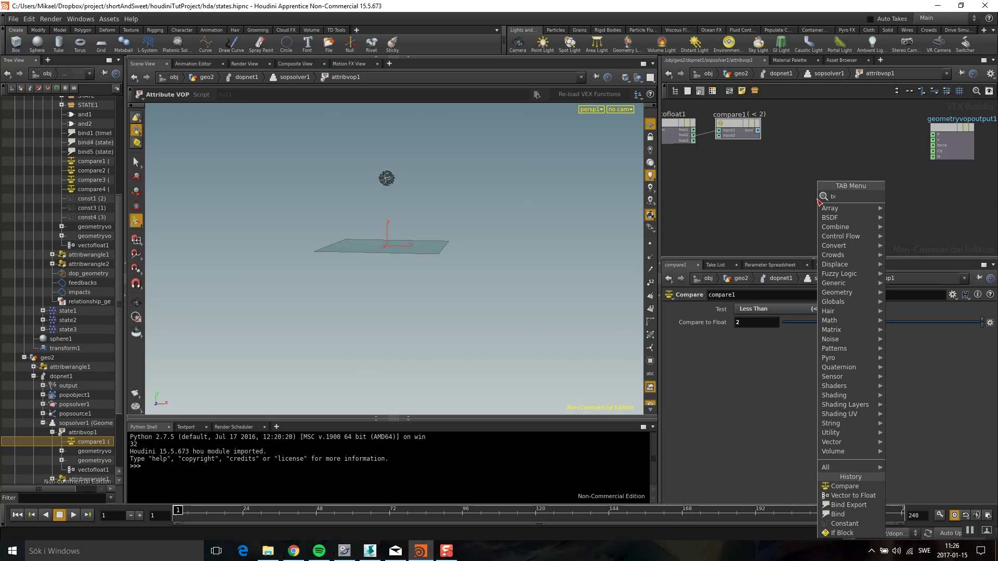
text(bind)
click(909, 199)
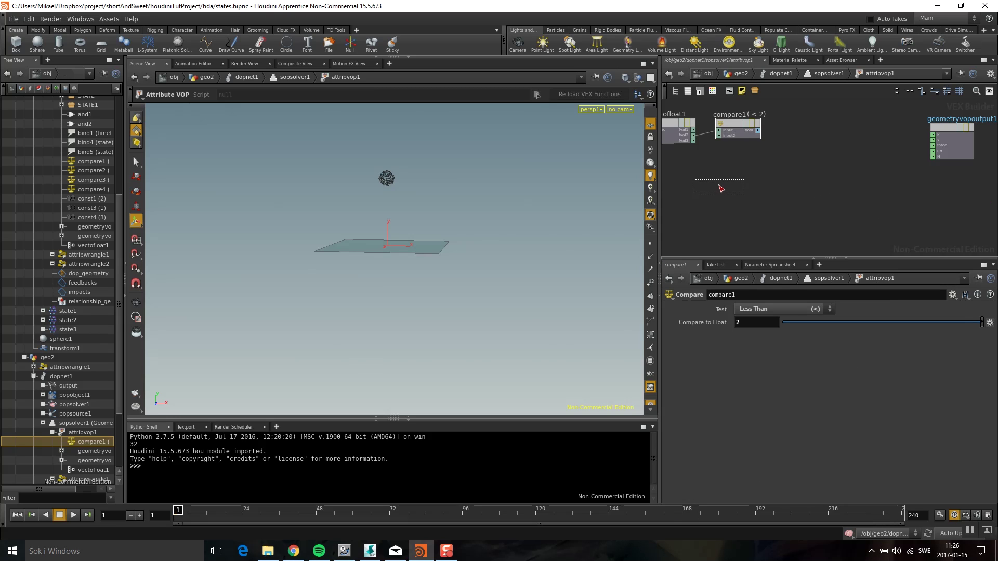
Create a Bind node for the integer attribute 'state'
click(707, 172)
click(779, 321)
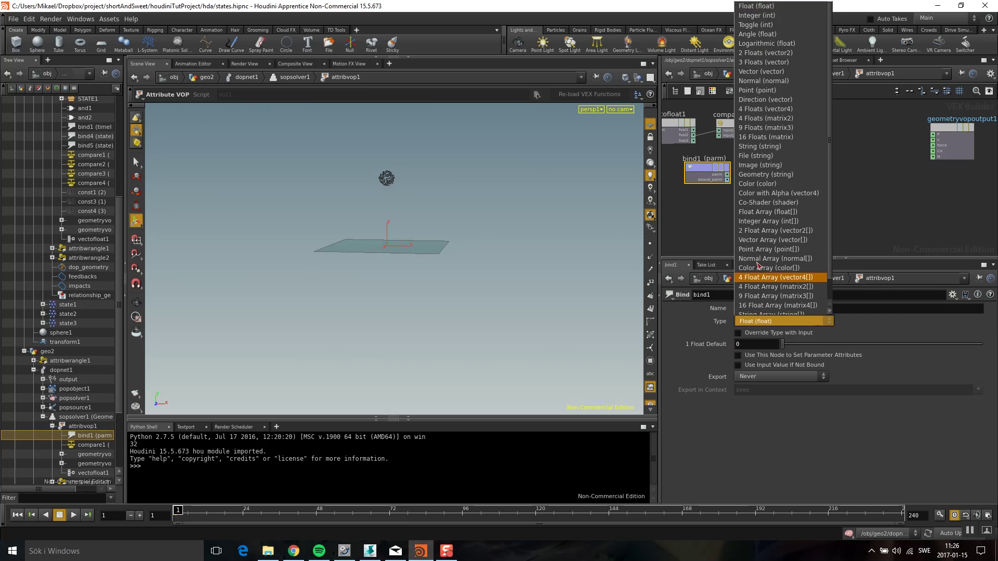
click(779, 16)
click(735, 304)
text(state)
key(Return)
click(794, 190)
Add a Compare node beside bind1 testing equal to 1
key(Tab)
text(compar)
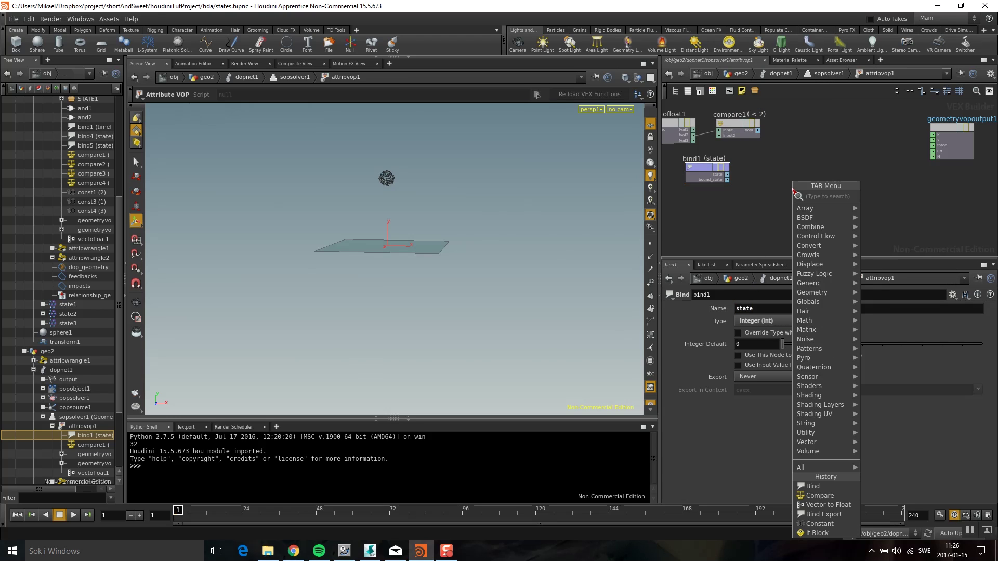
key(Return)
click(766, 176)
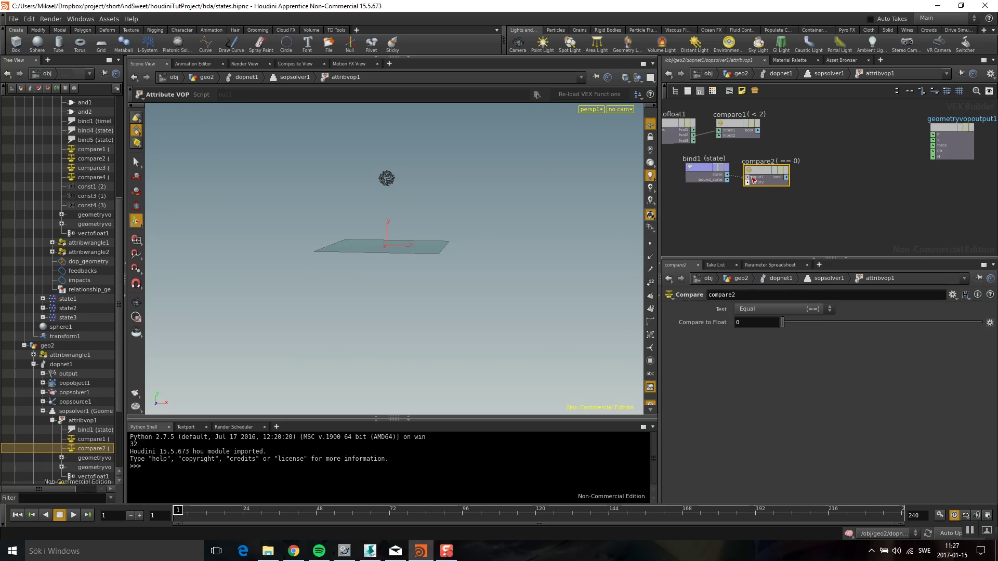
double_click(748, 325)
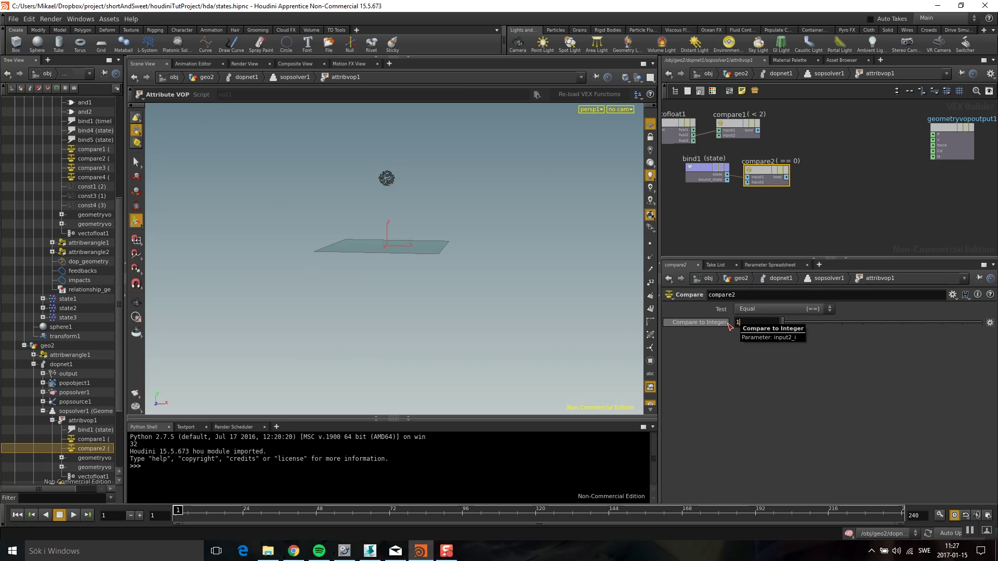
text(1)
key(Return)
middle_drag(815, 165, 794, 176)
Add an And node combining the compare1 and compare2 results
key(Tab)
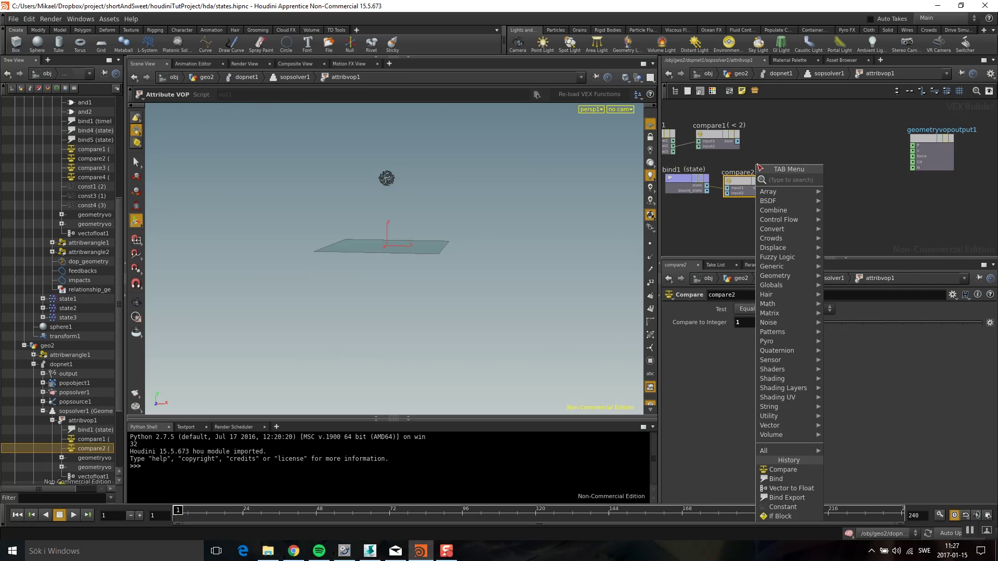
text(and)
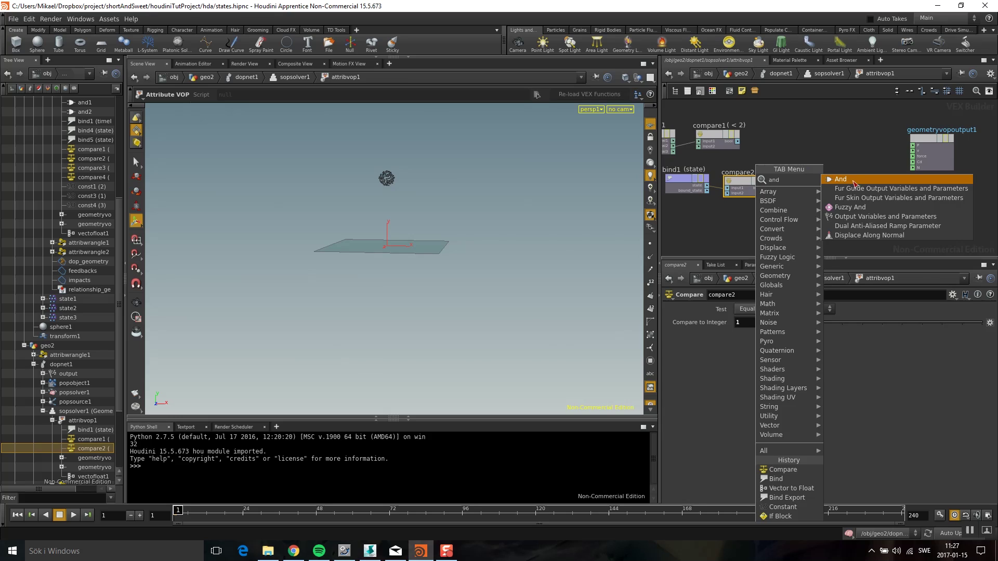
key(Return)
click(771, 154)
drag(771, 154, 737, 140)
drag(765, 189, 780, 154)
mouse_move(846, 185)
middle_down()
mouse_move(714, 211)
mouse_move(859, 178)
middle_up()
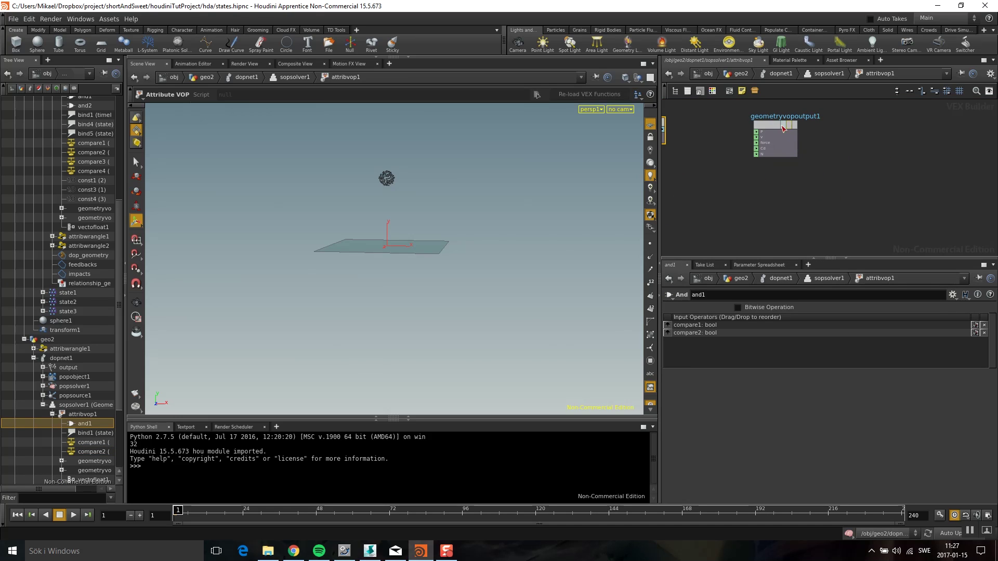
scroll(801, 201, down, 2)
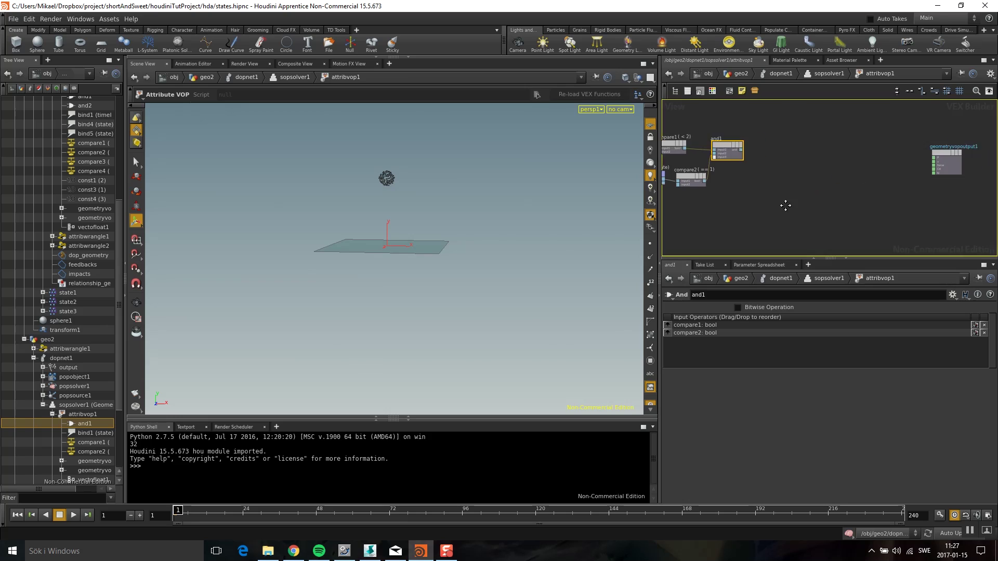
Place an If block (if_begin1, end_if1) with and1's result as its condition
key(Tab)
click(832, 169)
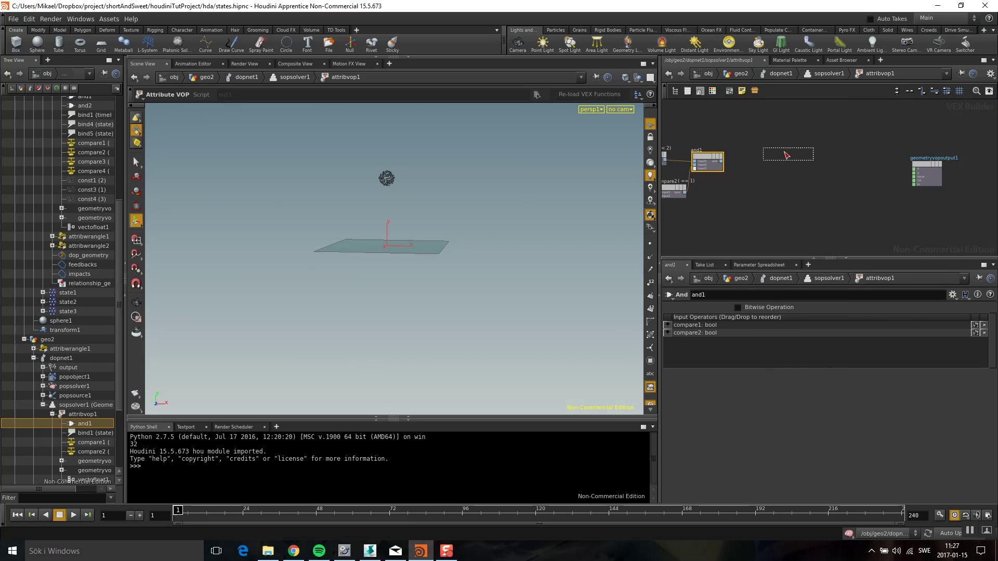
click(761, 156)
scroll(797, 211, up, 1)
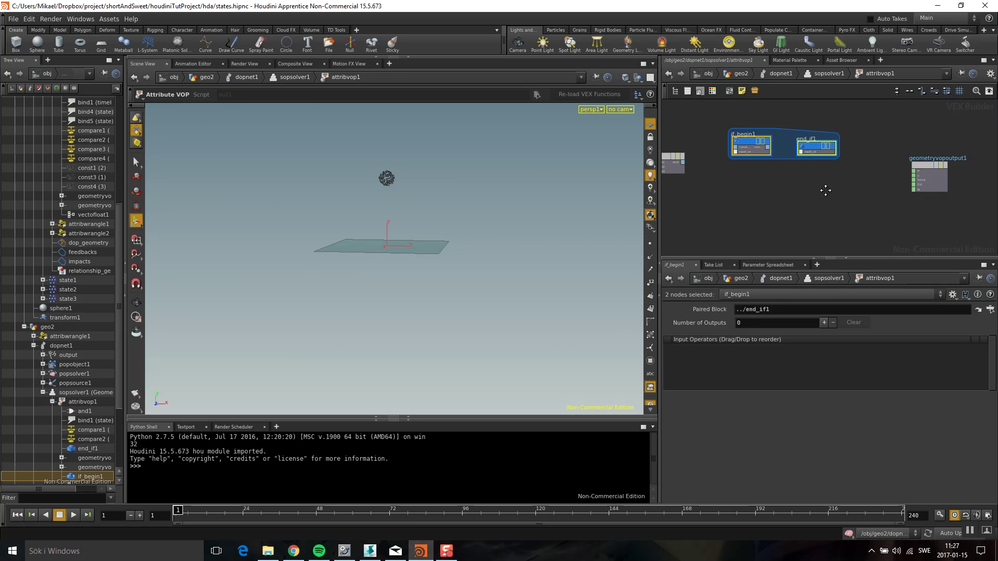
middle_drag(825, 191, 860, 208)
scroll(860, 207, up, 1)
drag(727, 182, 797, 155)
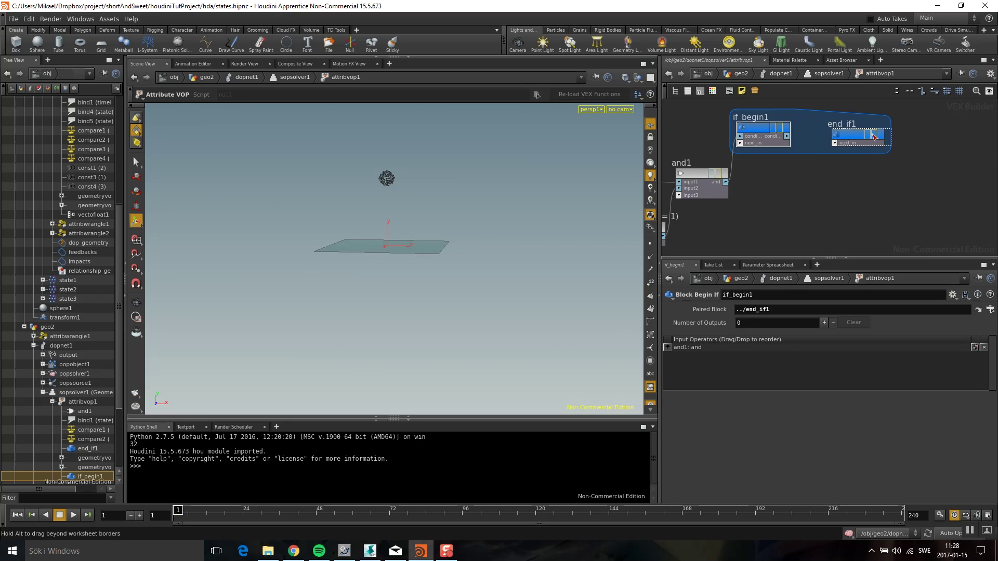
Tidy the If block layout and move end_if1 further right
key(l)
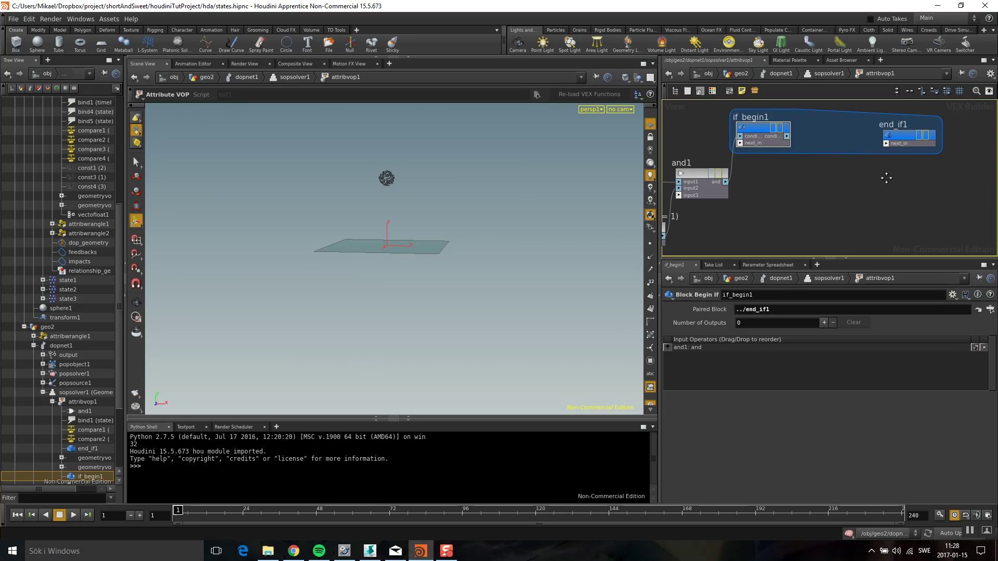
scroll(884, 178, down, 3)
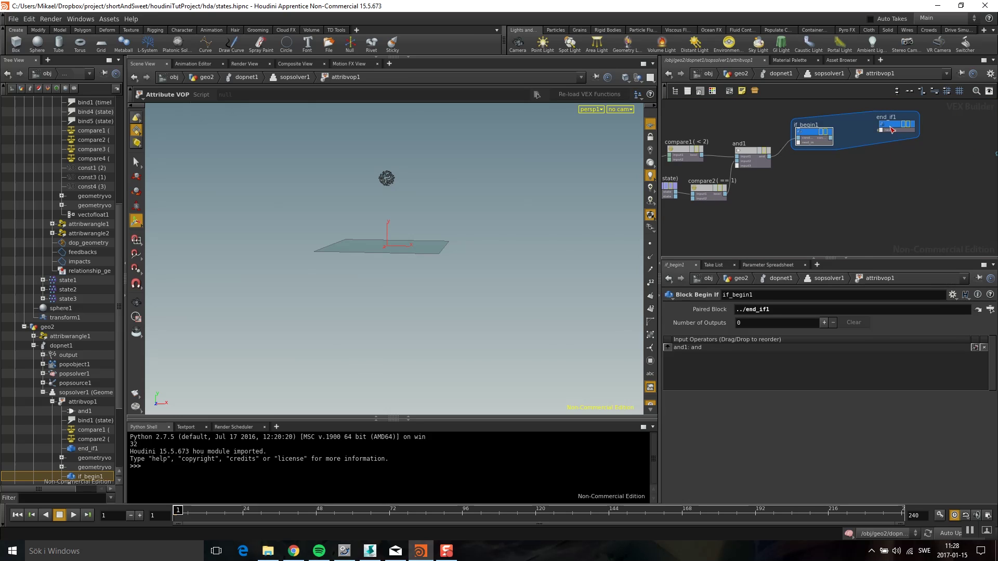
drag(892, 129, 905, 143)
key(Tab)
Add a second integer 'state' Bind node wired into if_begin1's input
text(bind)
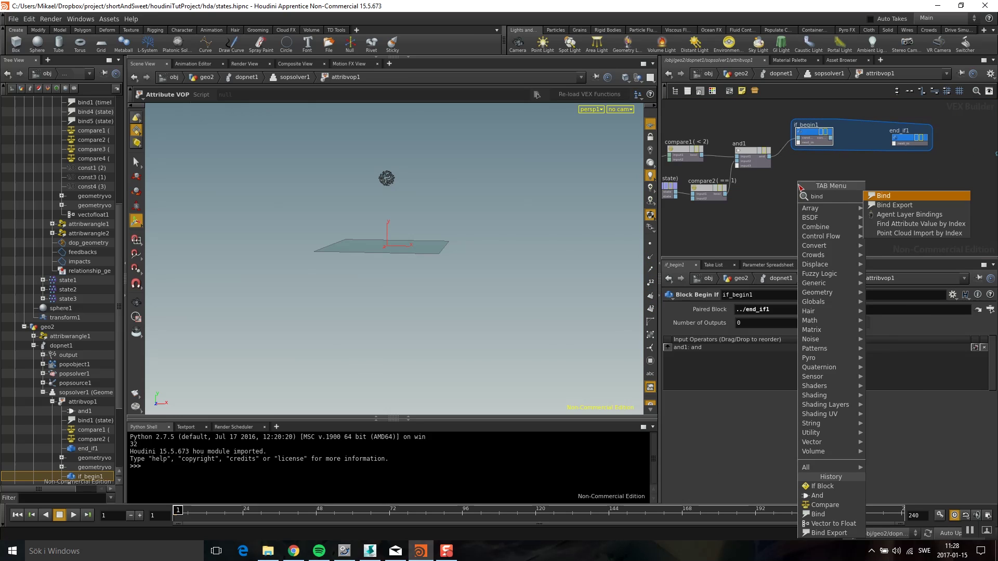
click(889, 197)
click(804, 188)
click(762, 321)
click(779, 18)
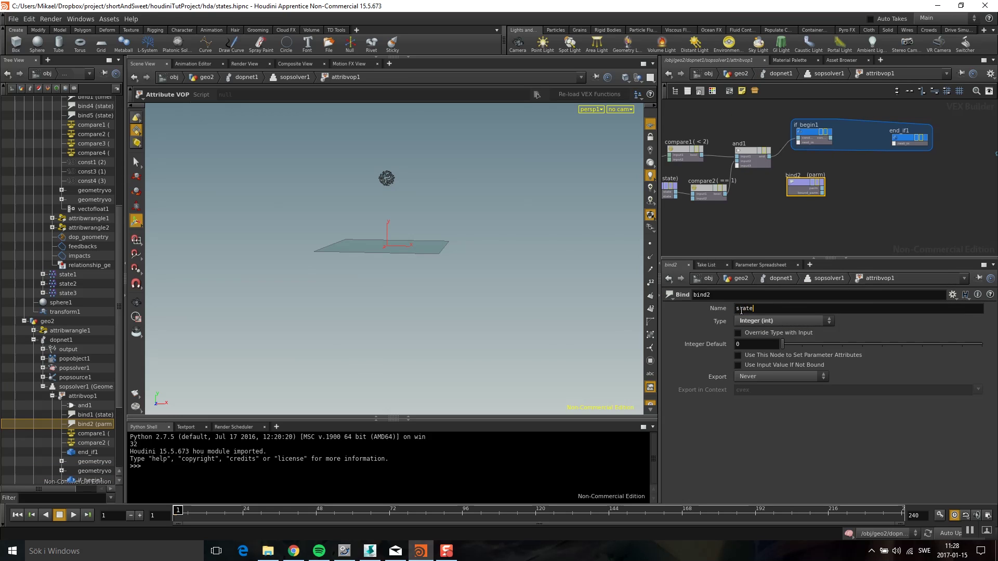
key(Return)
scroll(800, 250, up, 1)
click(796, 120)
middle_drag(860, 172, 789, 201)
Create an integer Constant node with value 2
key(Tab)
text(co)
key(BackSpace)
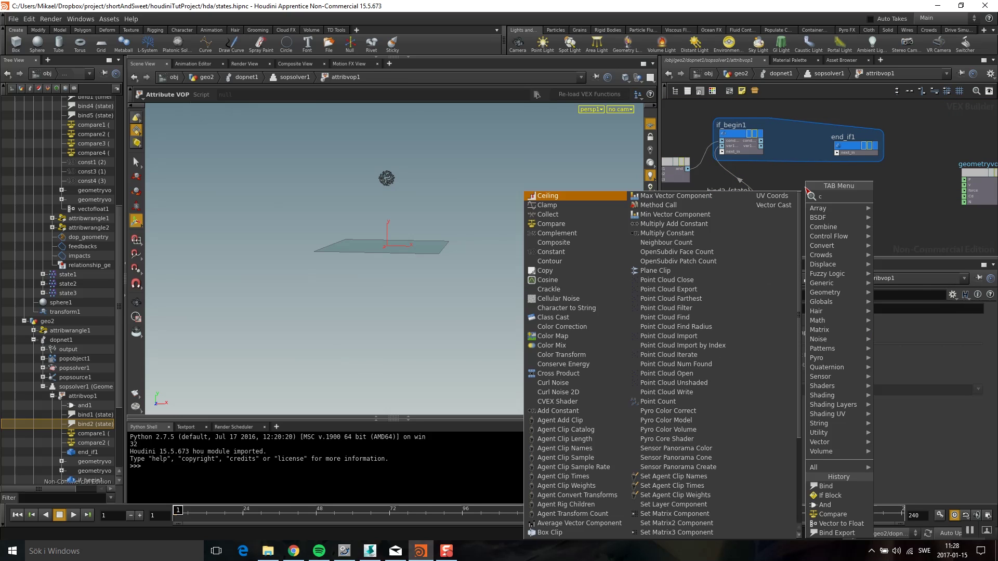
text(onst)
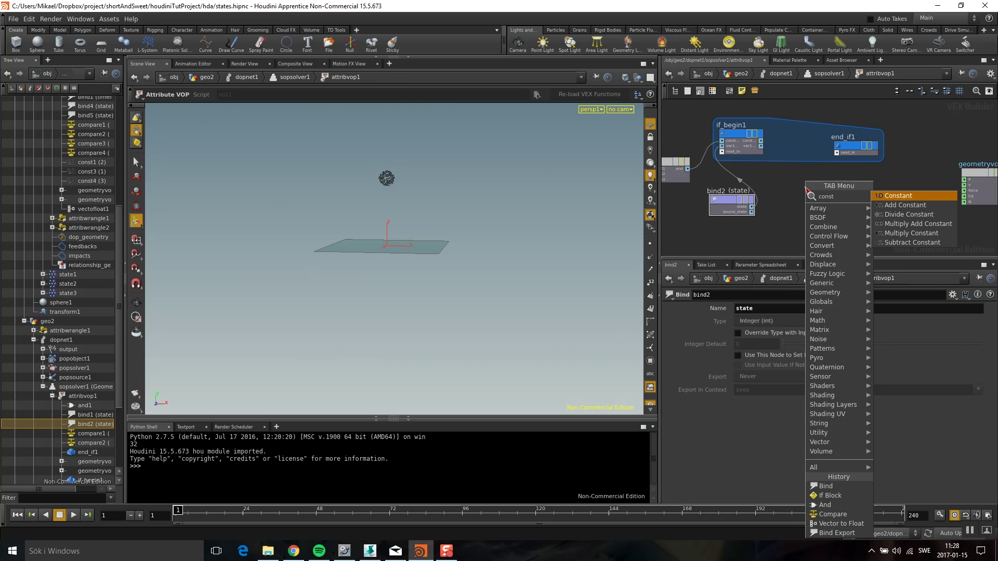
click(908, 195)
click(825, 188)
click(779, 308)
click(736, 311)
double_click(733, 322)
key(Return)
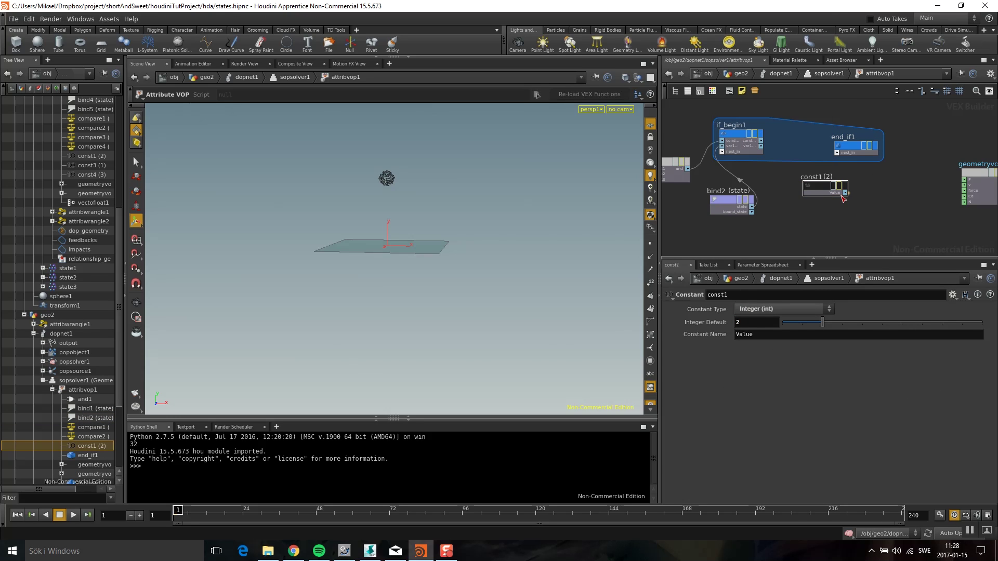
Connect const1 into end_if1 and position it between if_begin1 and end_if1
click(837, 153)
drag(820, 187, 793, 142)
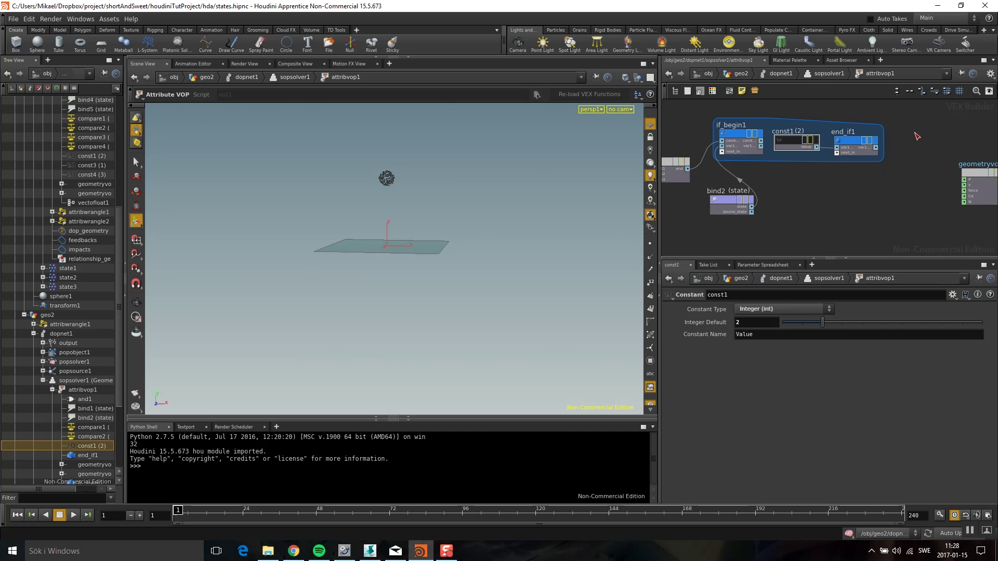
middle_drag(916, 136, 859, 139)
key(Tab)
Add Bind nodes near the output, one set to read the timeInState attribute
text(bind exp)
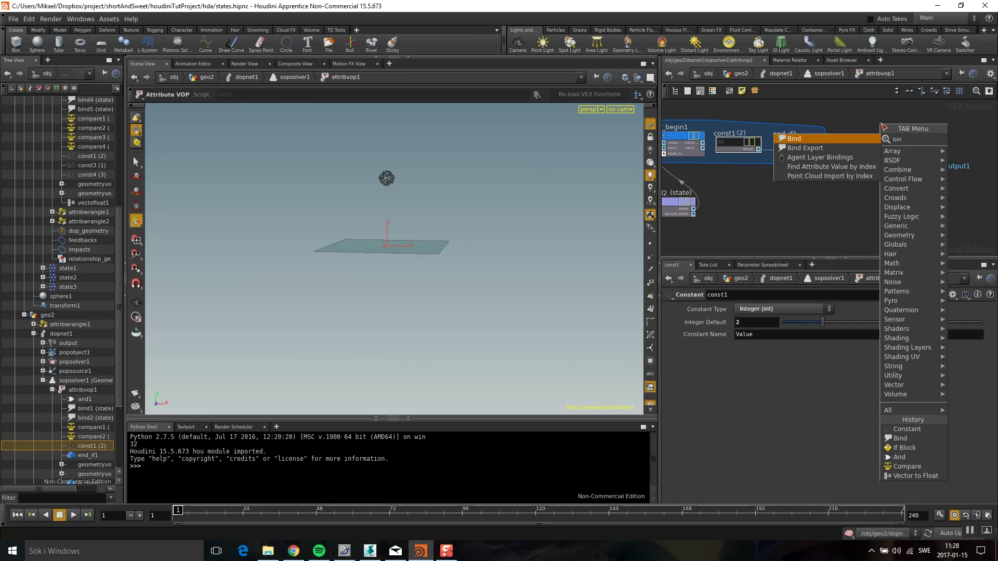
click(861, 140)
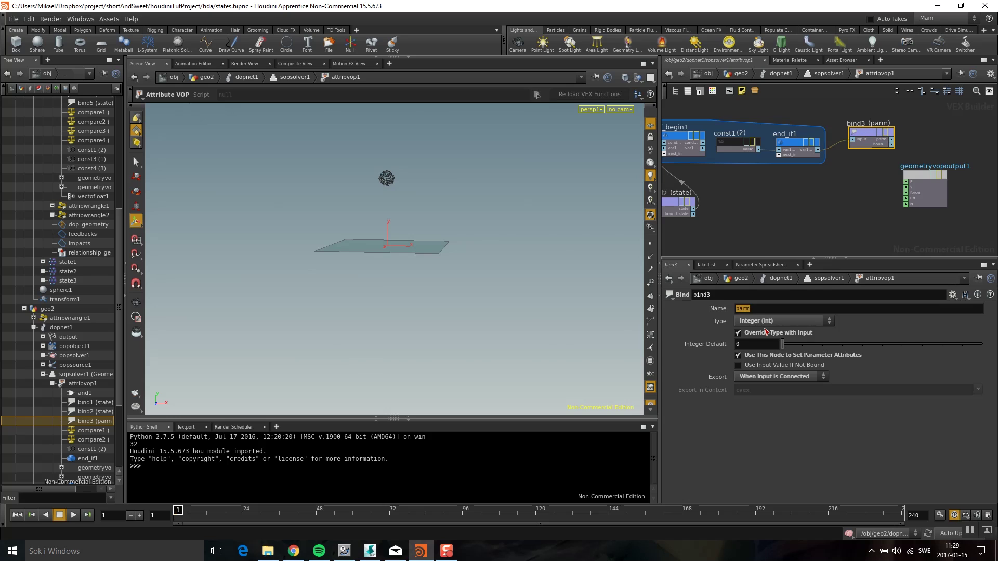
middle_drag(675, 206, 808, 176)
drag(808, 177, 773, 182)
key(Tab)
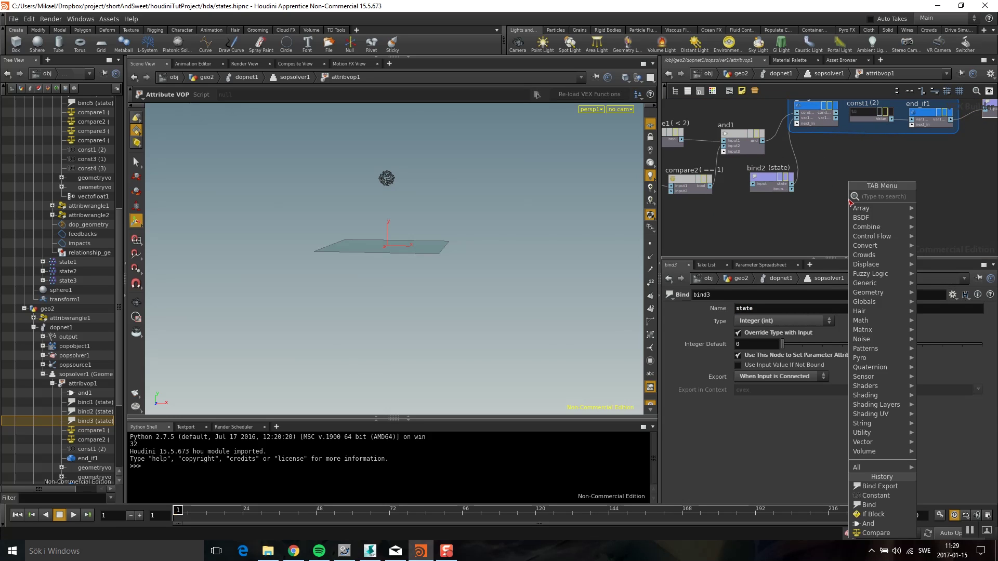
text(bind)
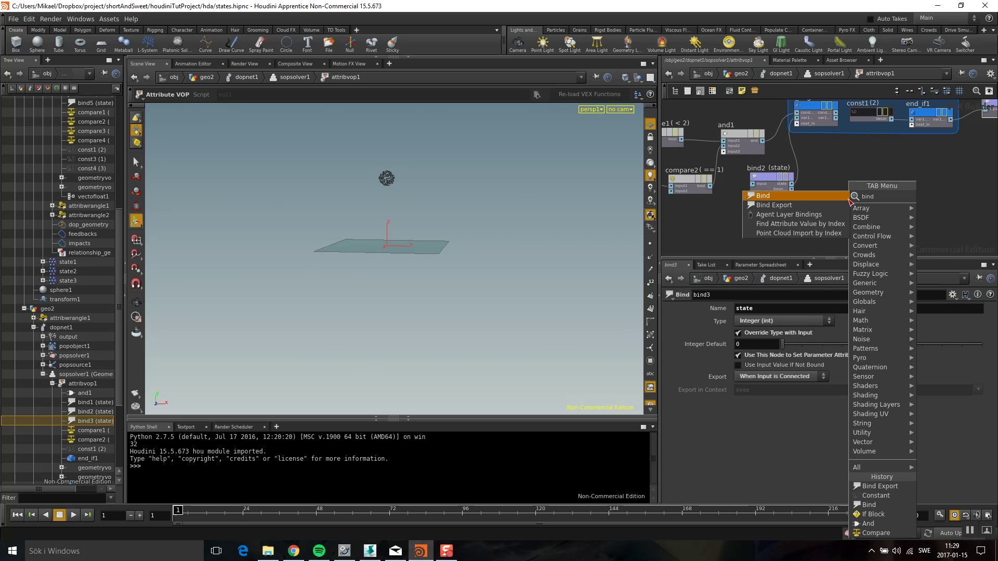
key(Return)
click(829, 210)
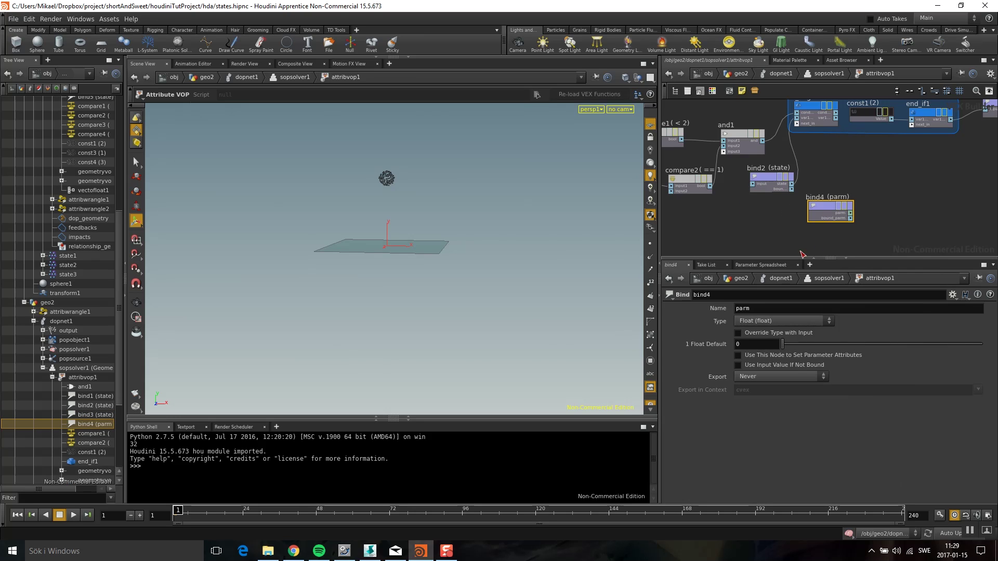
text(timeInState)
key(Return)
Wire bind4 into the if block and add a Constant of 0 feeding end_if1
click(796, 124)
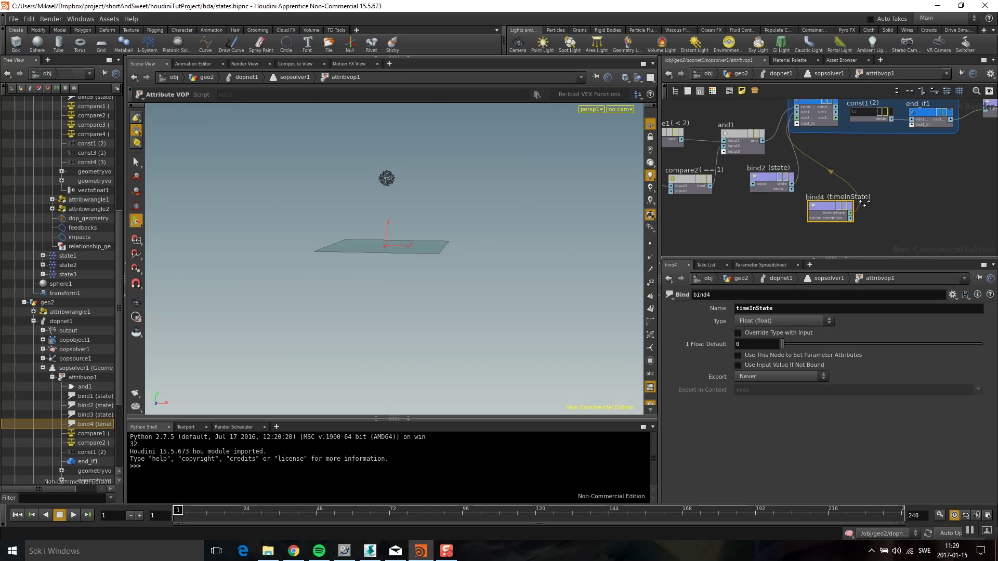
middle_drag(885, 197, 776, 176)
scroll(776, 175, down, 5)
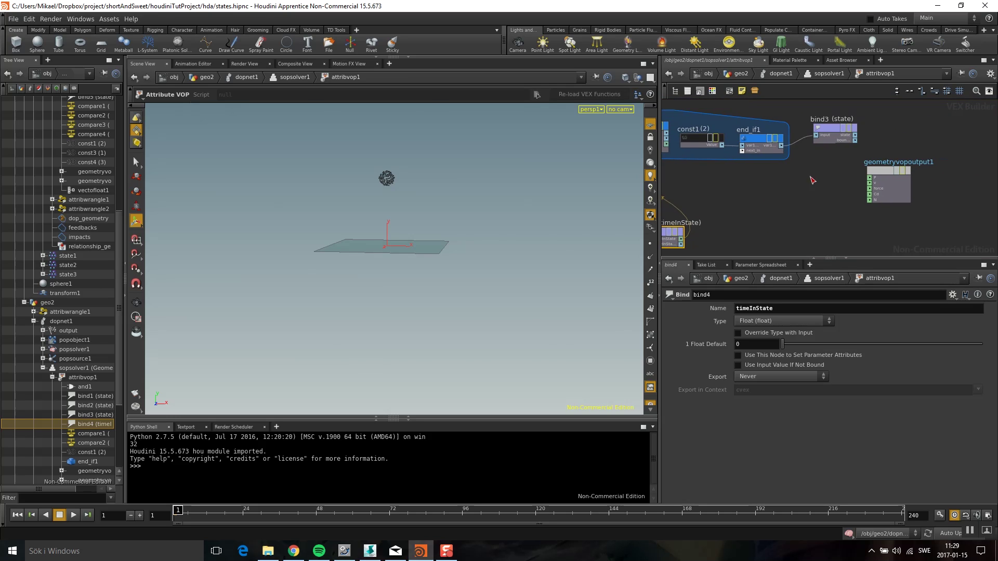
scroll(790, 194, up, 2)
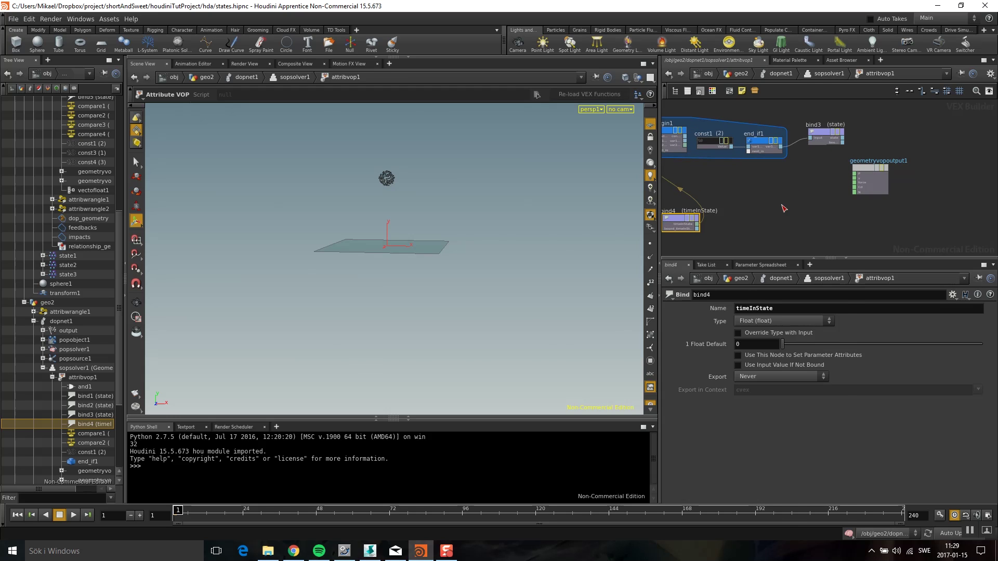
key(Tab)
text(const)
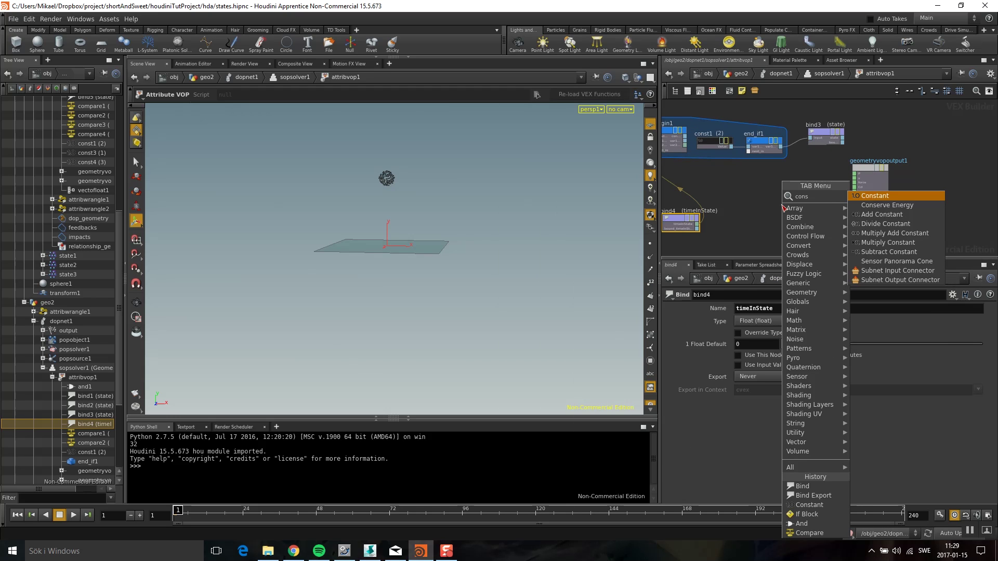
click(878, 195)
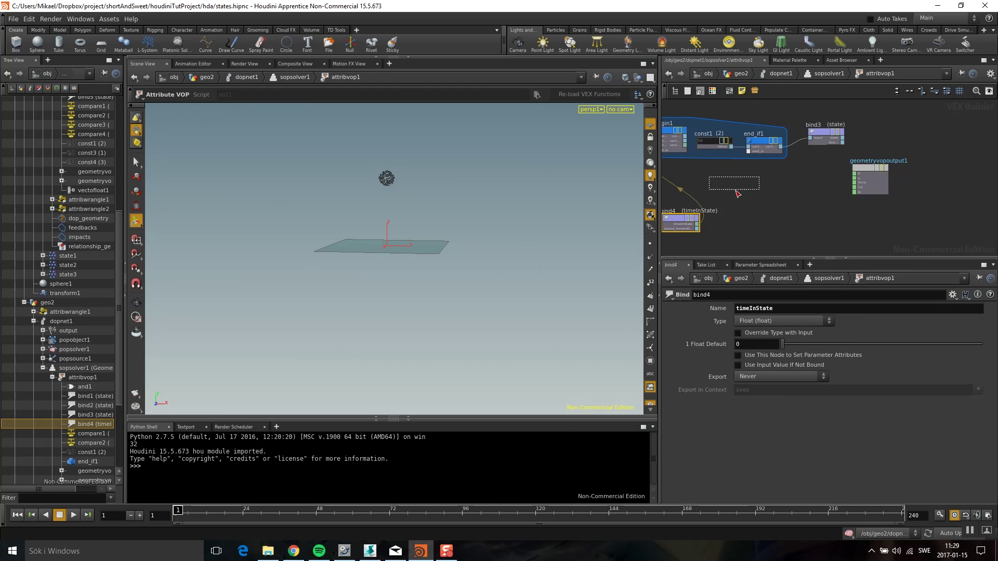
click(768, 189)
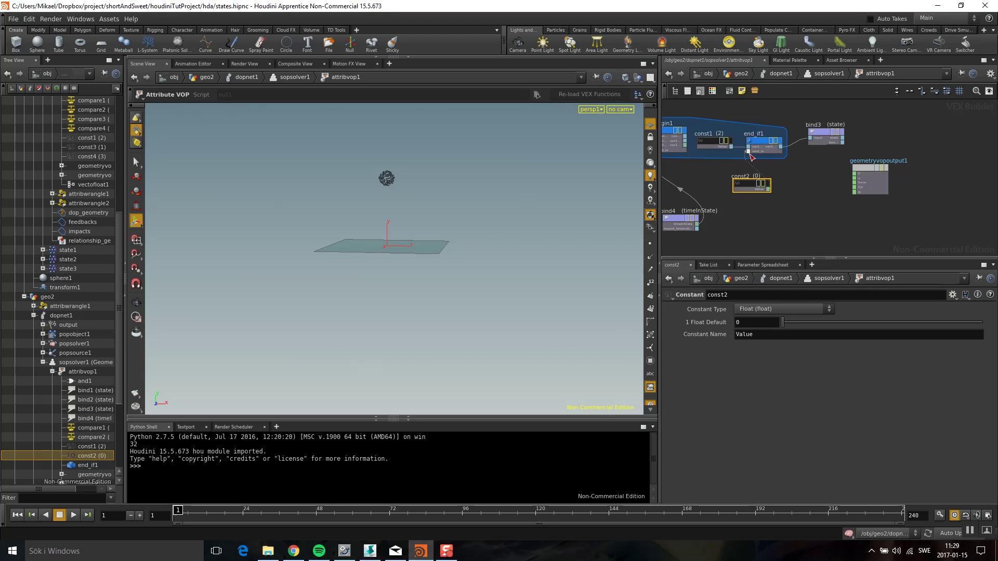
drag(818, 134, 832, 106)
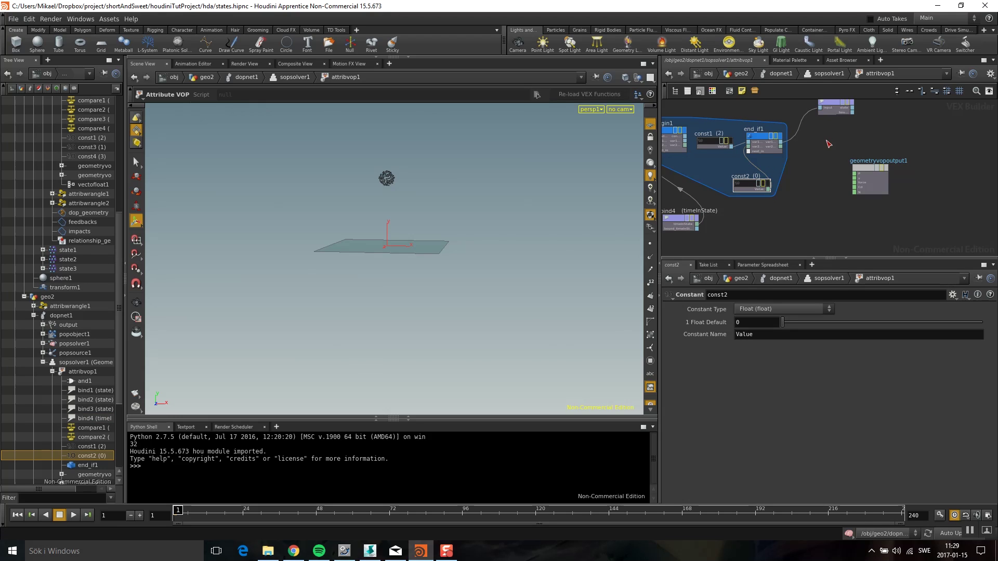
Add a Bind Export that writes end_if1's result as timeInState
key(Tab)
text(bind ex)
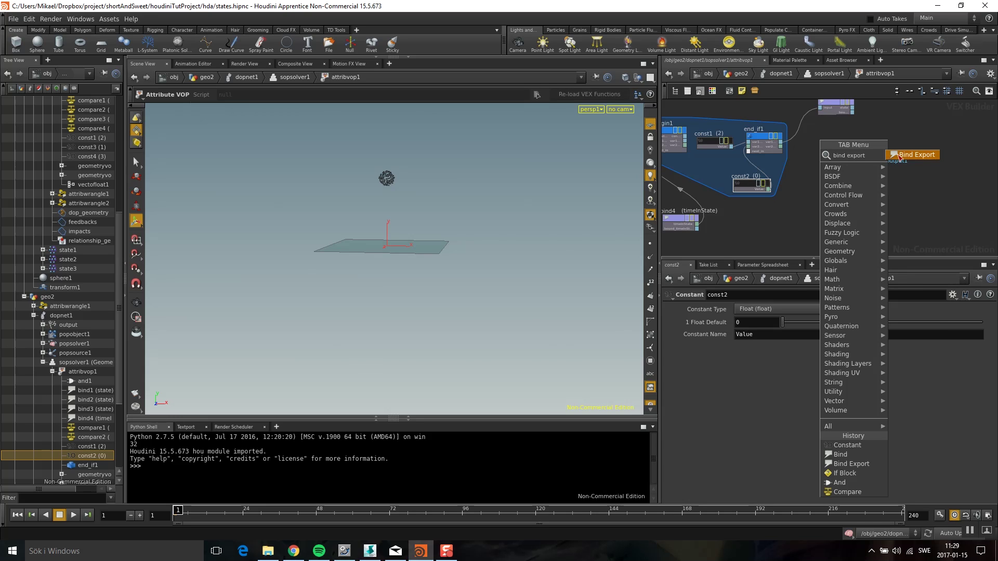
click(897, 156)
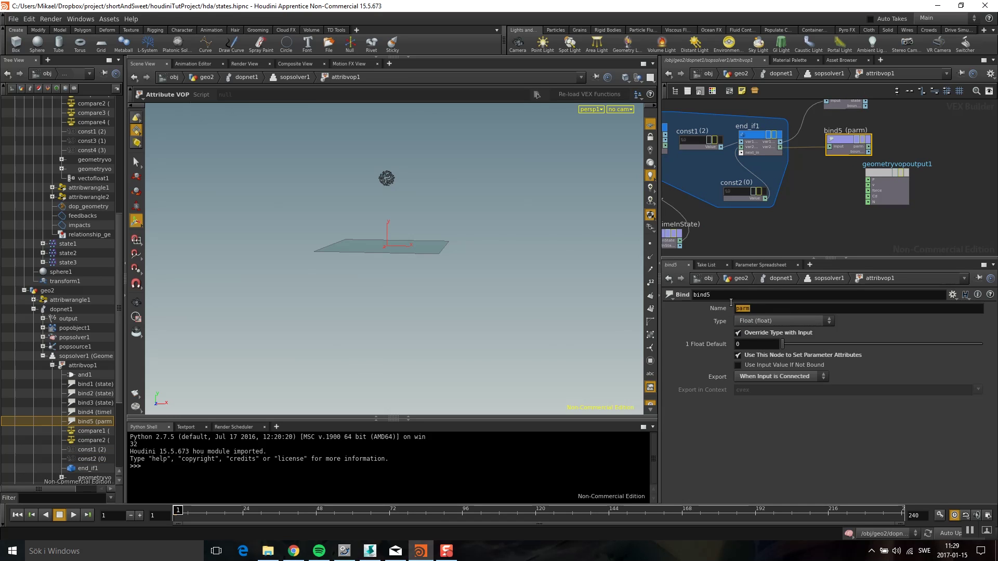
click(734, 314)
text(timeInState)
key(Return)
scroll(836, 198, down, 5)
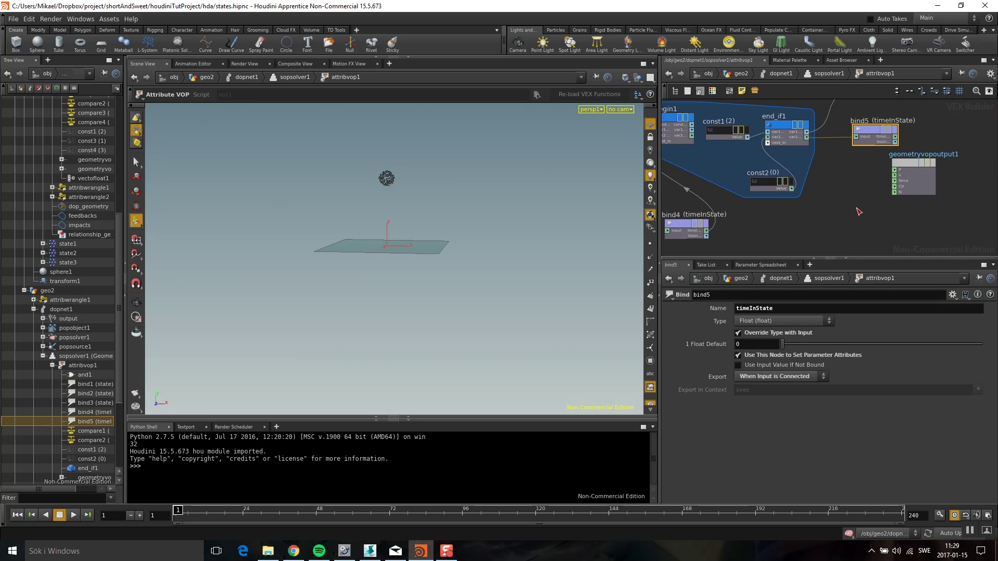
drag(864, 176, 954, 179)
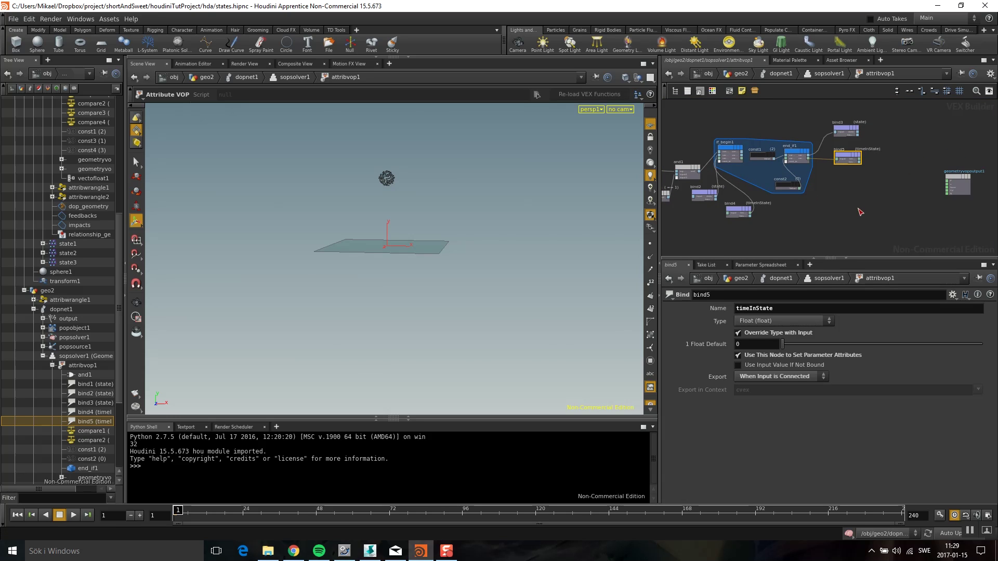
key(h)
Save the scene and collapse the if-block nodes into a subnet named state2
key(ctrl+s)
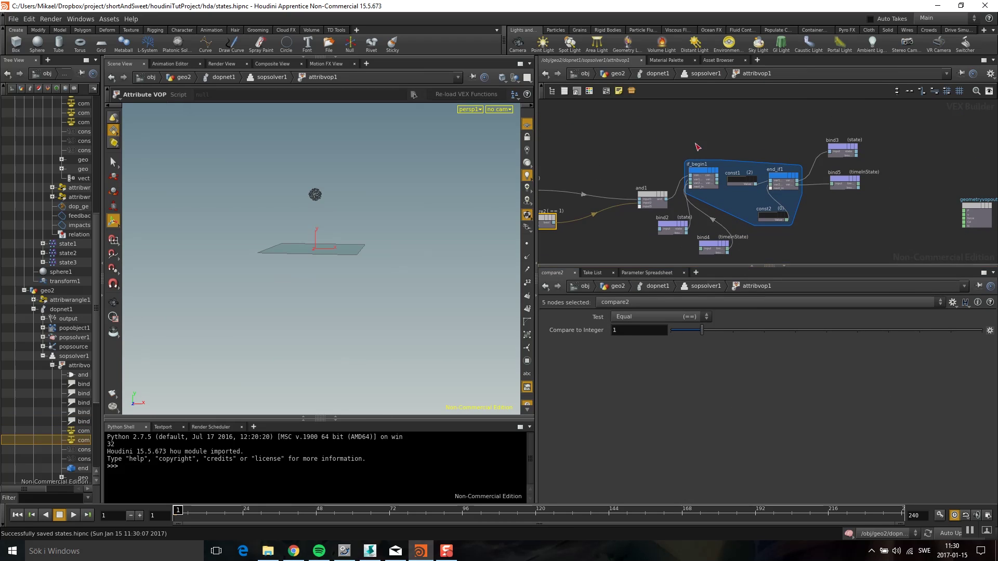
drag(679, 123, 873, 244)
scroll(770, 205, up, 1)
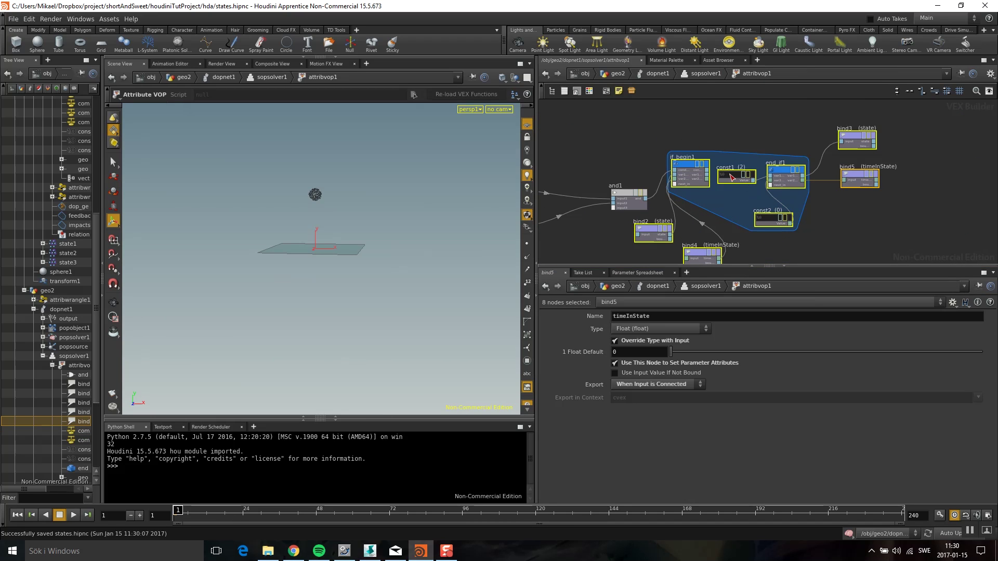
key(shift+c)
double_click(850, 162)
text(state1)
key(Return)
drag(857, 175, 839, 155)
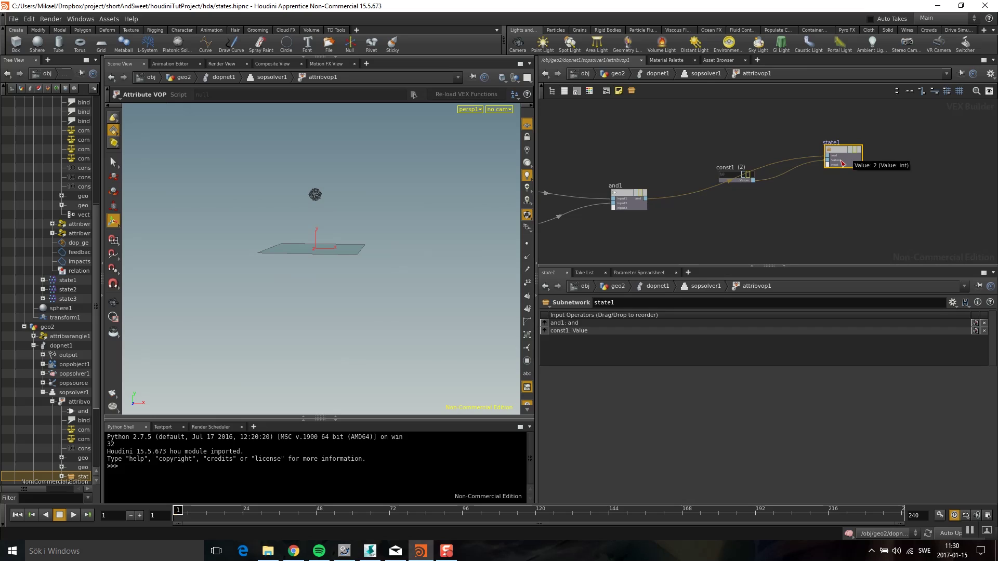
text(2)
key(Return)
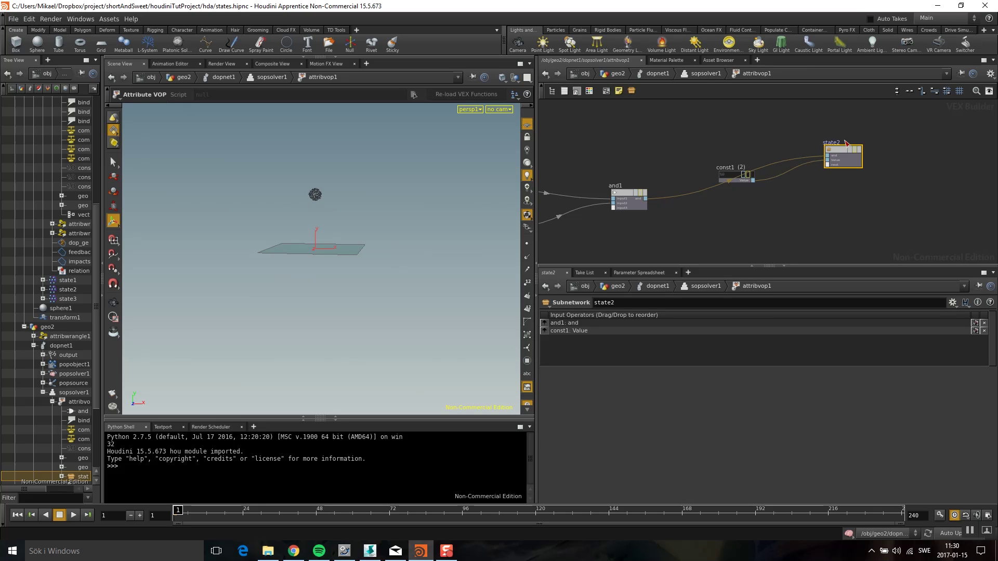
Duplicate the subnet as state3 and feed it const2 set to Integer 3
alt+drag(837, 155, 815, 228)
middle_drag(863, 173, 809, 105)
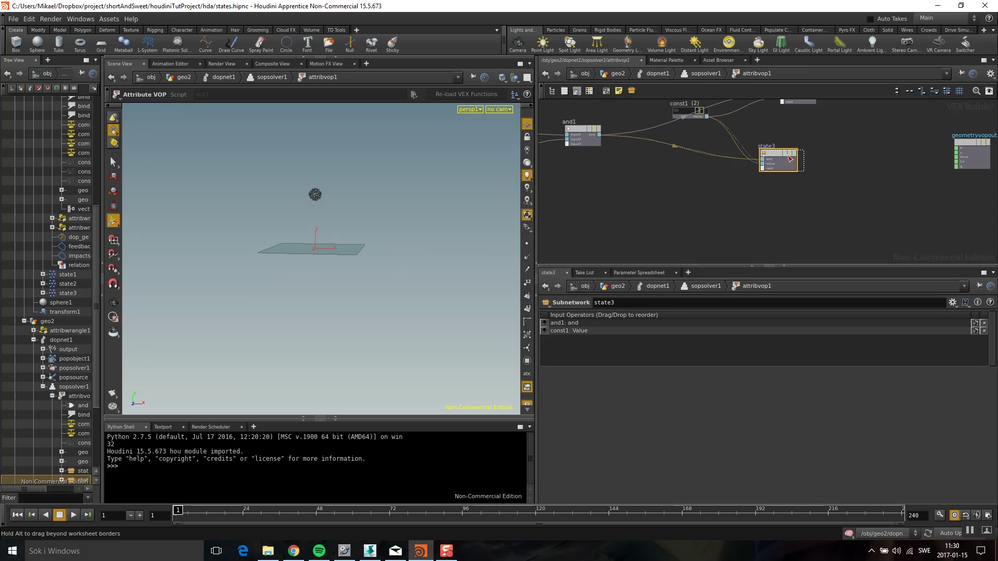
click(717, 190)
click(659, 317)
click(629, 15)
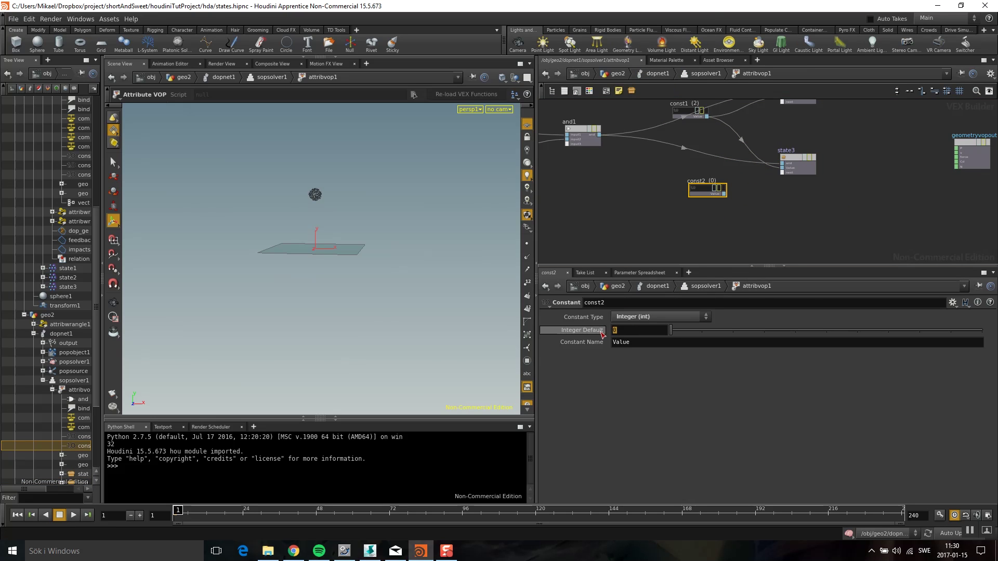
drag(688, 337, 764, 330)
drag(783, 171, 783, 168)
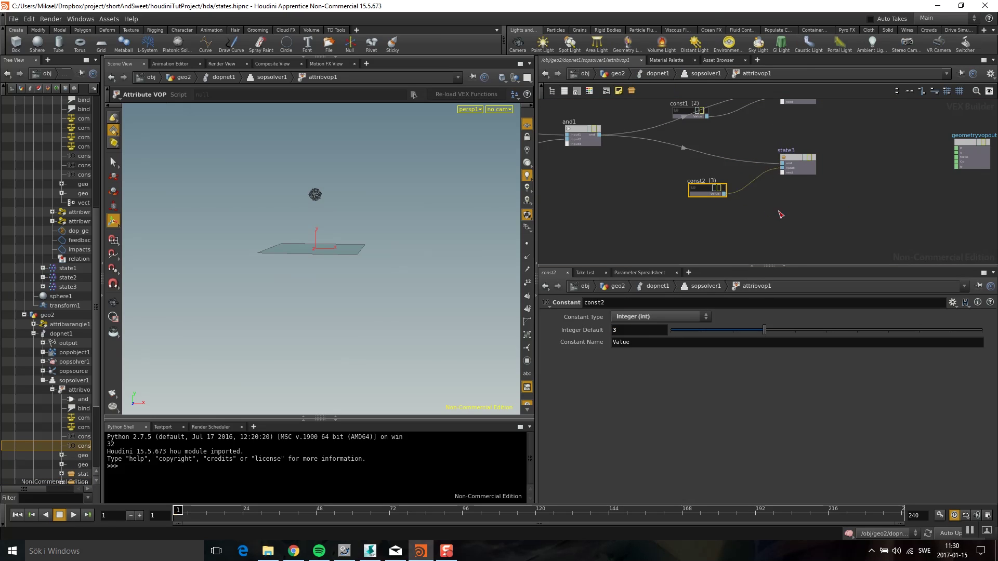
middle_drag(780, 216, 911, 195)
key(Tab)
key(Escape)
middle_drag(719, 171, 763, 186)
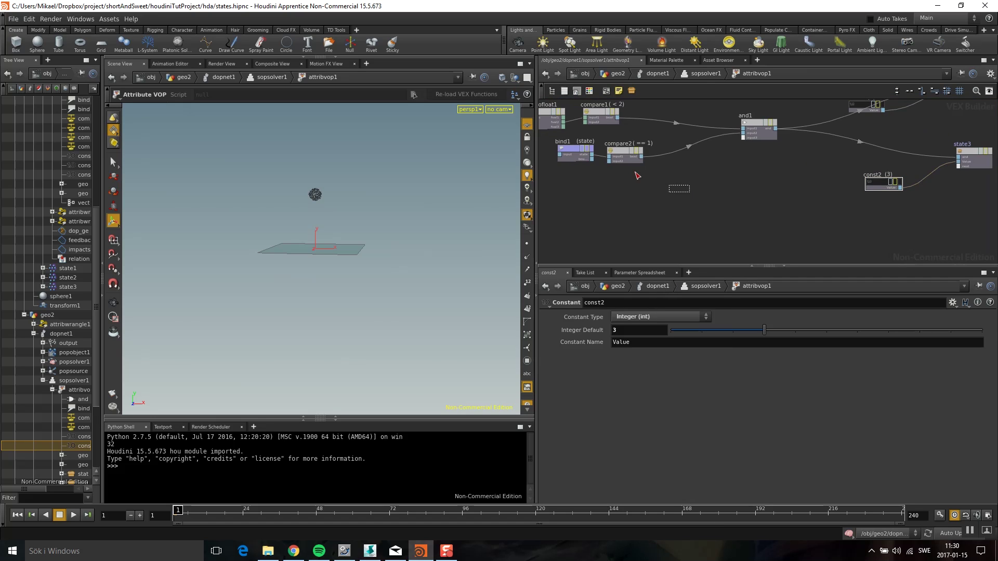
Duplicate bind1, compare2 and and1, with compare3 testing state equal to 2
drag(551, 166, 780, 128)
key(ctrl+c)
key(ctrl+v)
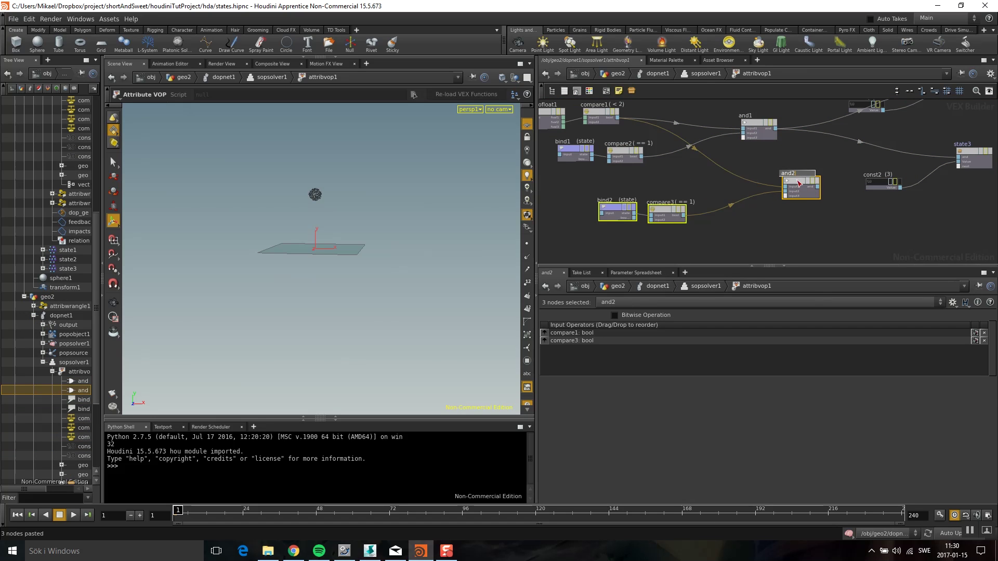
drag(790, 186, 813, 203)
click(689, 231)
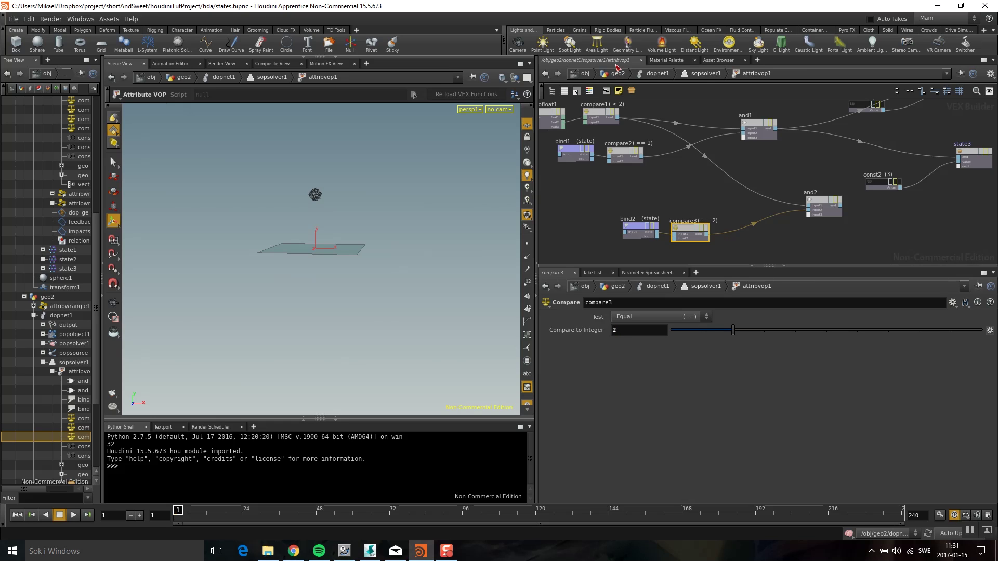
click(653, 180)
Add a Bind reading timeInState and a Compare testing Greater Than 24
key(Tab)
text(bin)
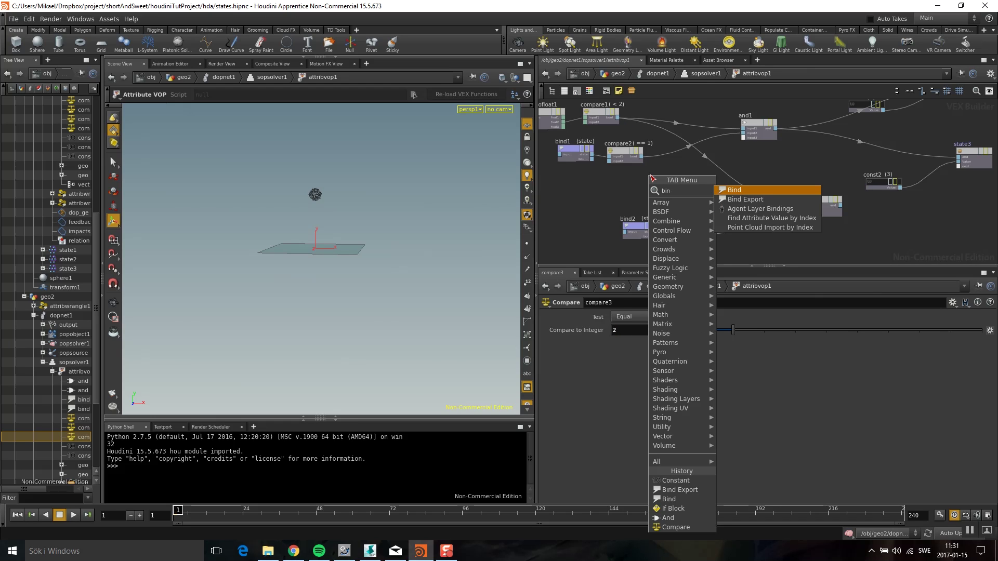
click(733, 191)
click(639, 193)
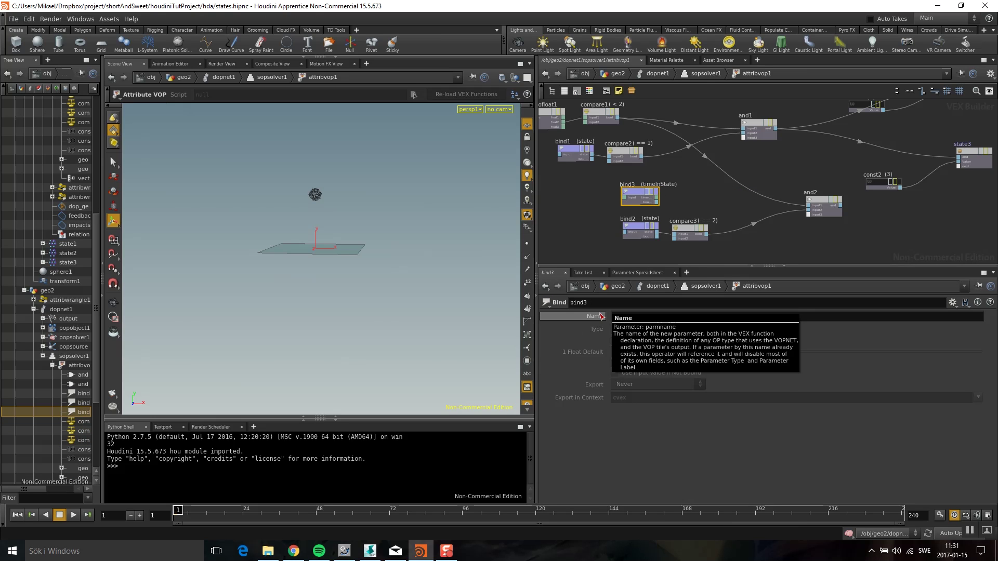
key(Tab)
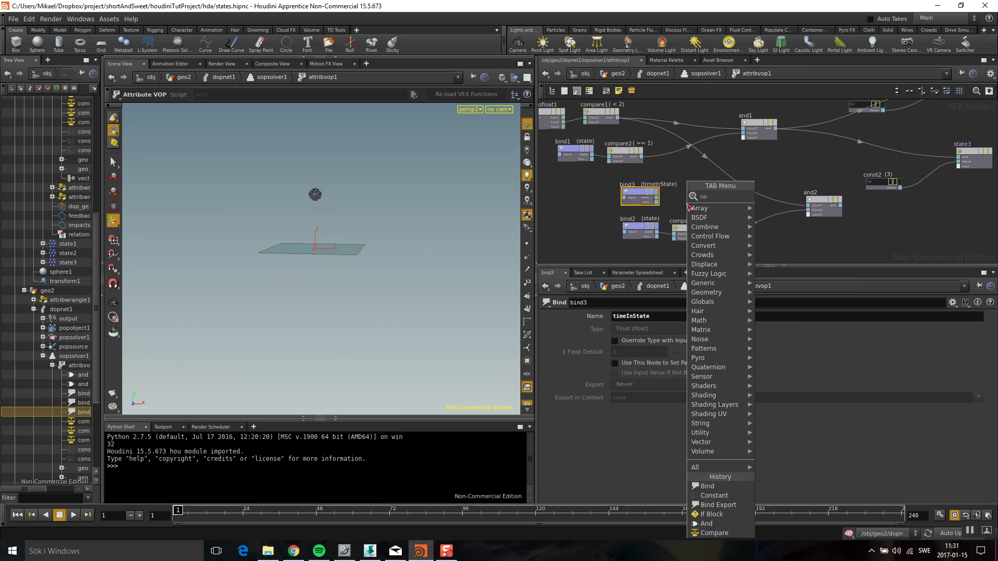
click(775, 194)
click(711, 200)
scroll(702, 203, up, 2)
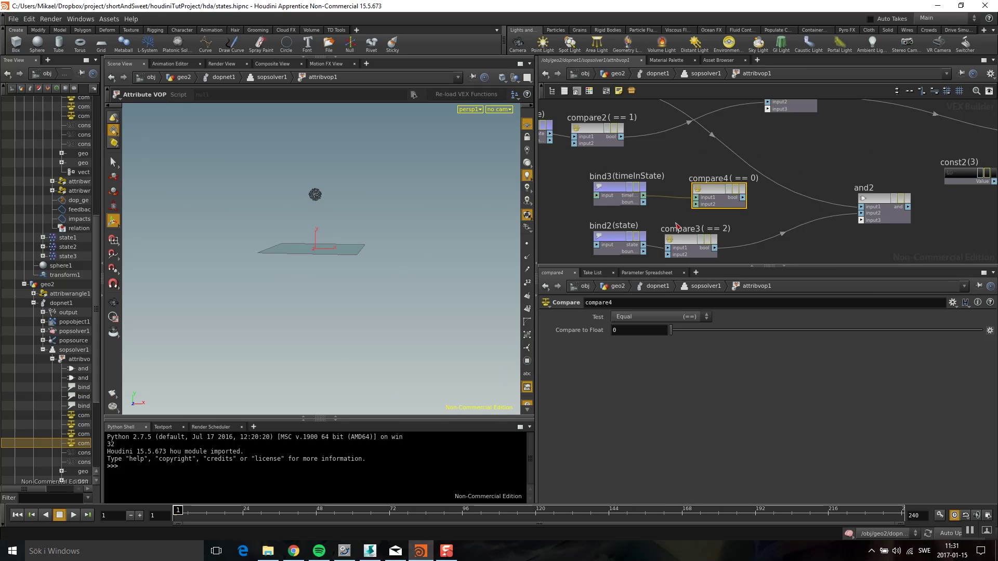
click(670, 317)
click(649, 341)
text(24)
key(Return)
Wire compare4 into and2 and and2's result into state3
click(861, 207)
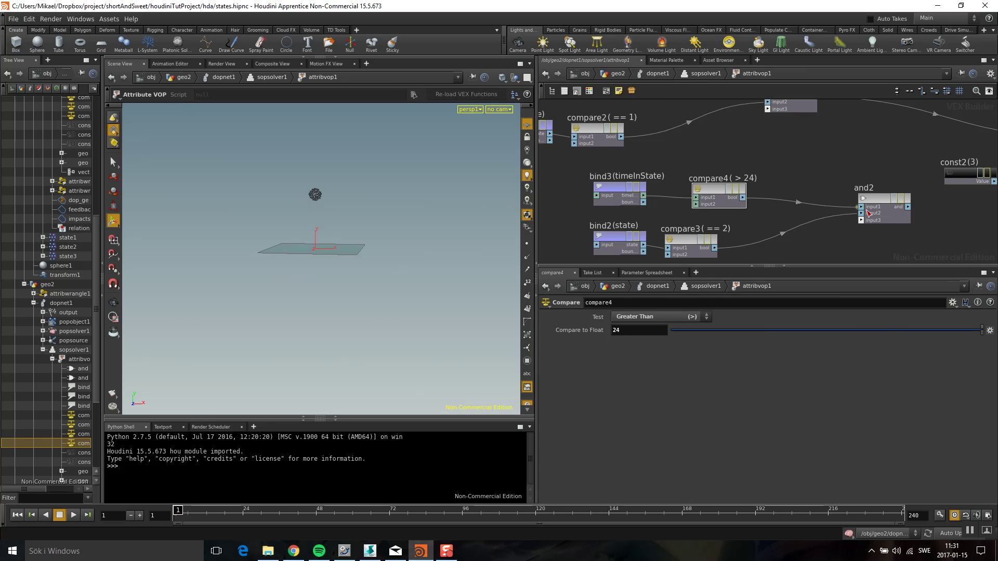
middle_drag(961, 203, 778, 187)
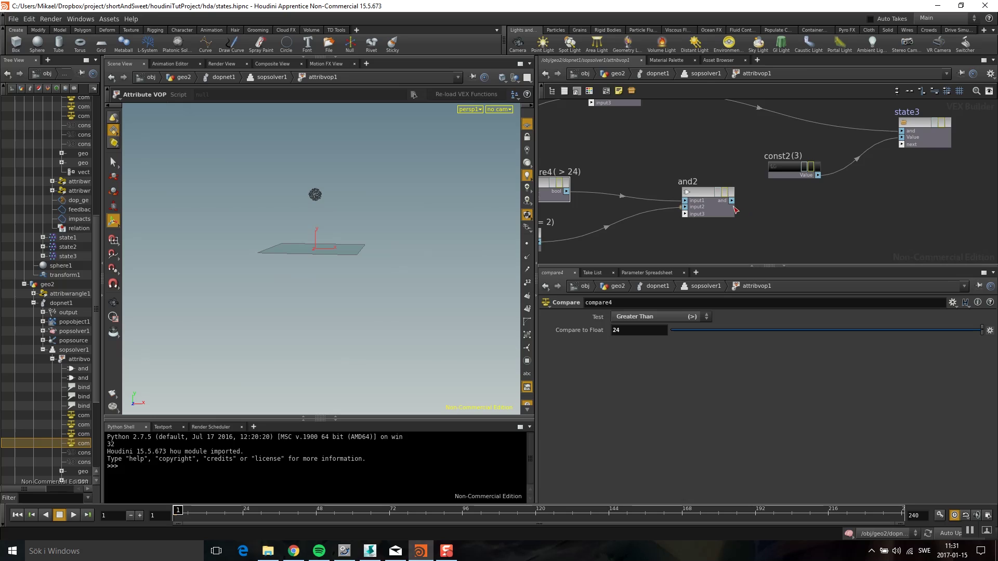
click(901, 132)
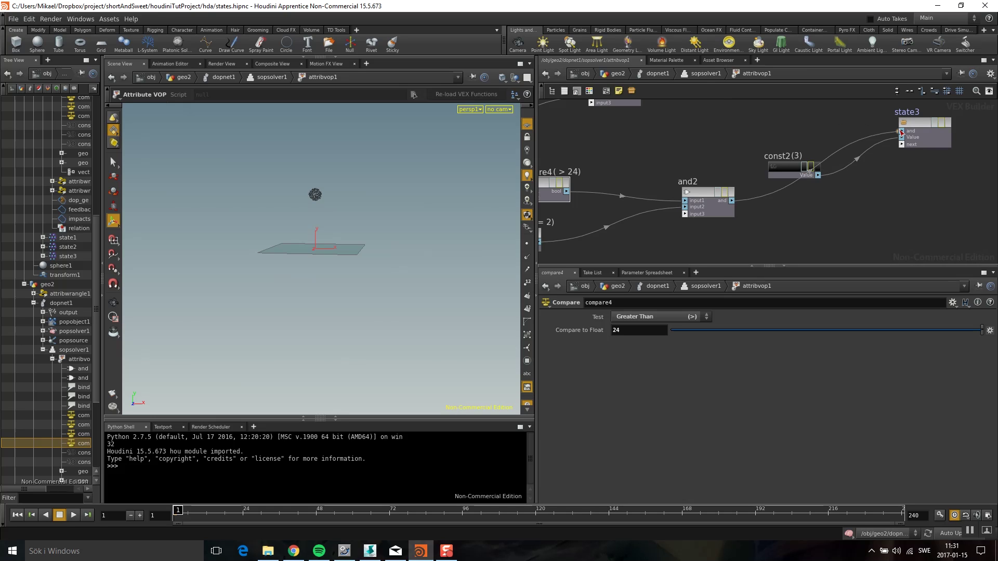
drag(773, 181, 823, 224)
scroll(822, 224, down, 3)
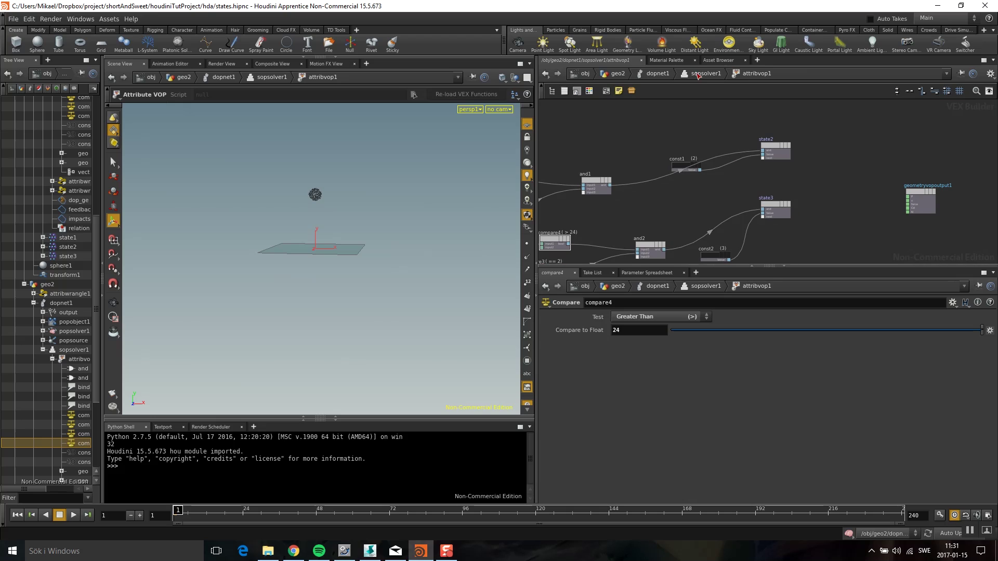
Return to dopnet1 and open popobject1's geometry spreadsheet filtered to time* attributes
click(657, 75)
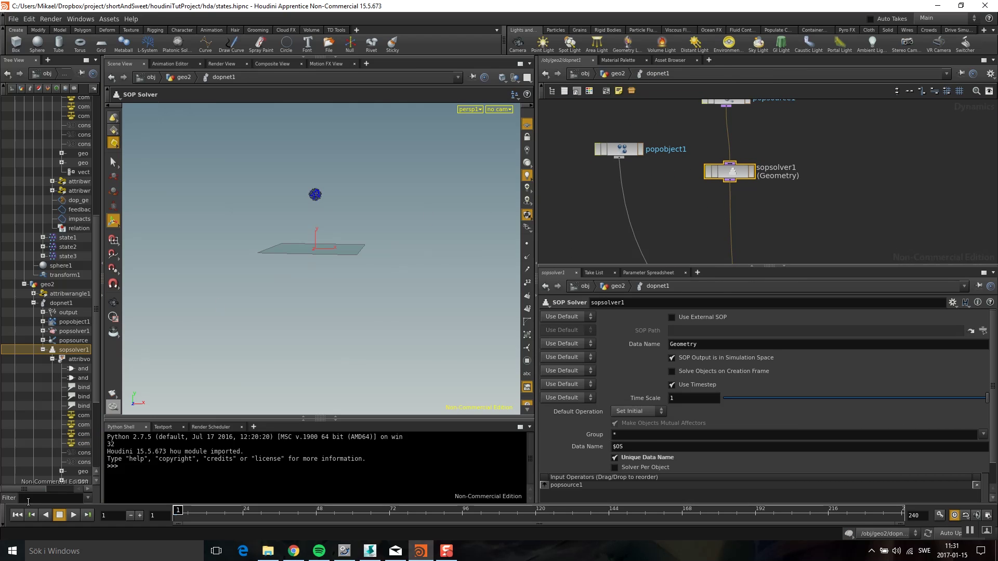
right_click(616, 151)
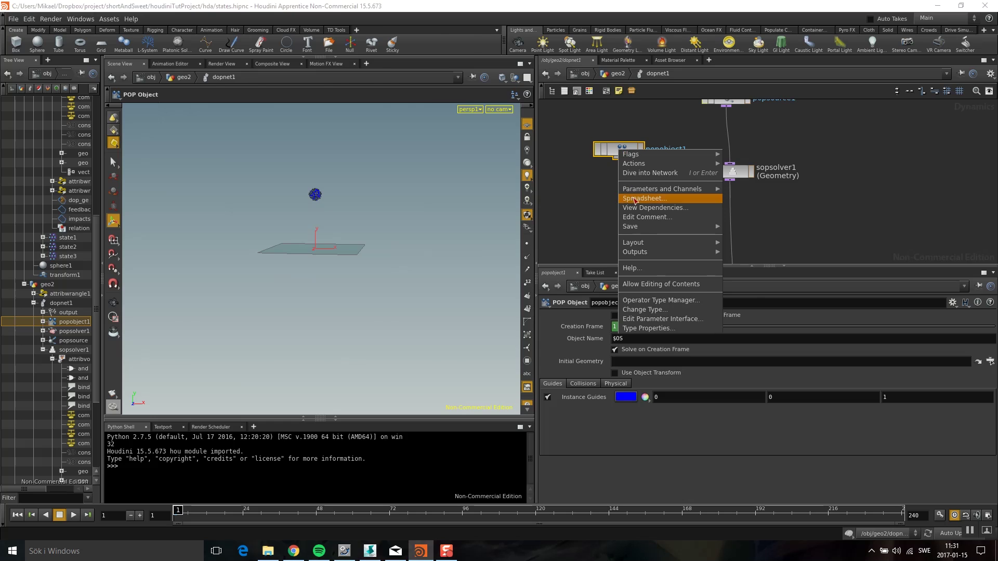
click(631, 200)
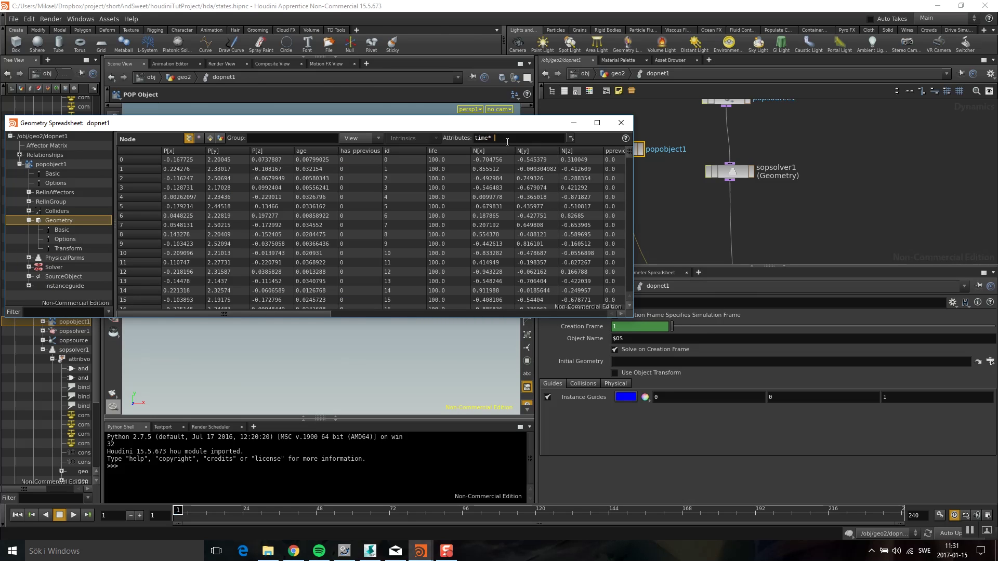
key(Return)
Play and scrub the early frames checking state and timeInState, then close the spreadsheet
click(74, 514)
click(59, 514)
click(59, 514)
click(172, 515)
drag(173, 516, 244, 517)
key(ctrl+Up)
click(621, 122)
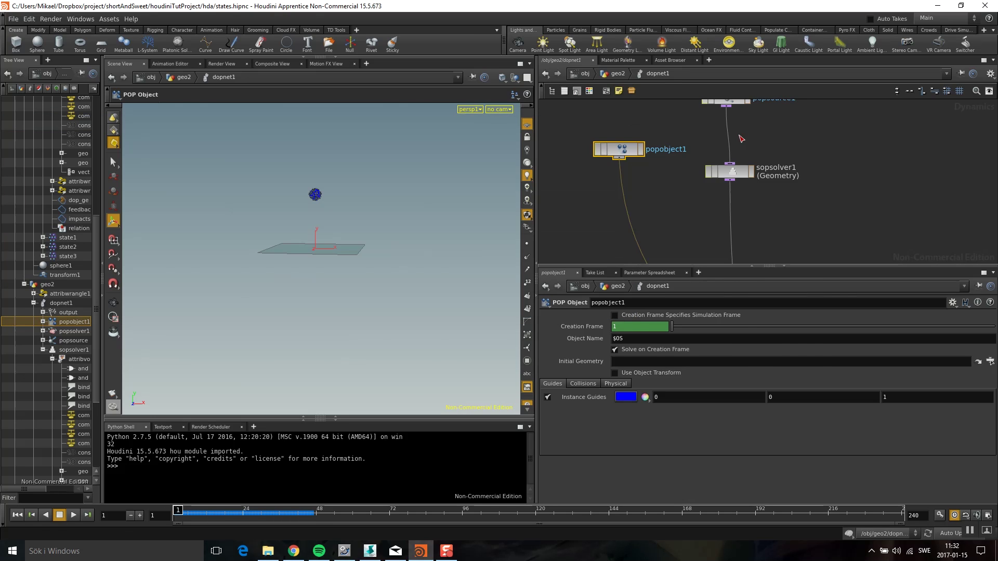
scroll(750, 203, down, 3)
key(Tab)
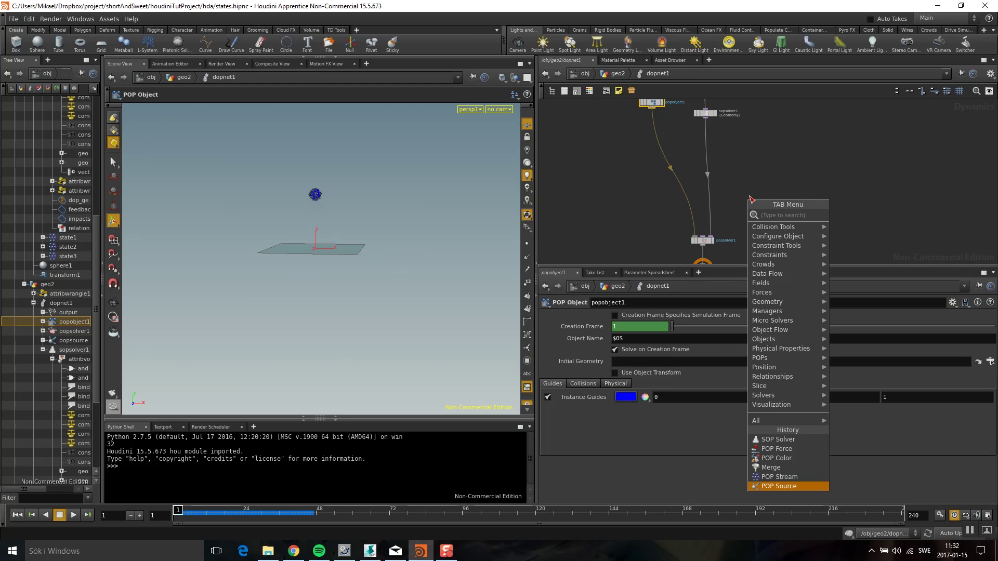
Add a POP Stream and a Merge before popsolver1, wiring the stream into merge1
text(pop)
click(636, 214)
click(747, 151)
key(Tab)
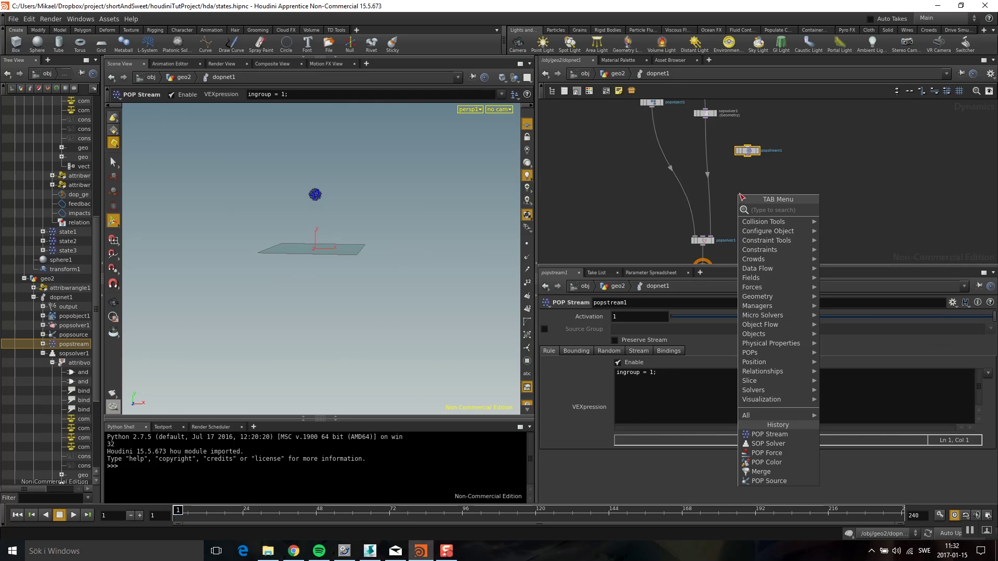
text(merge)
key(Return)
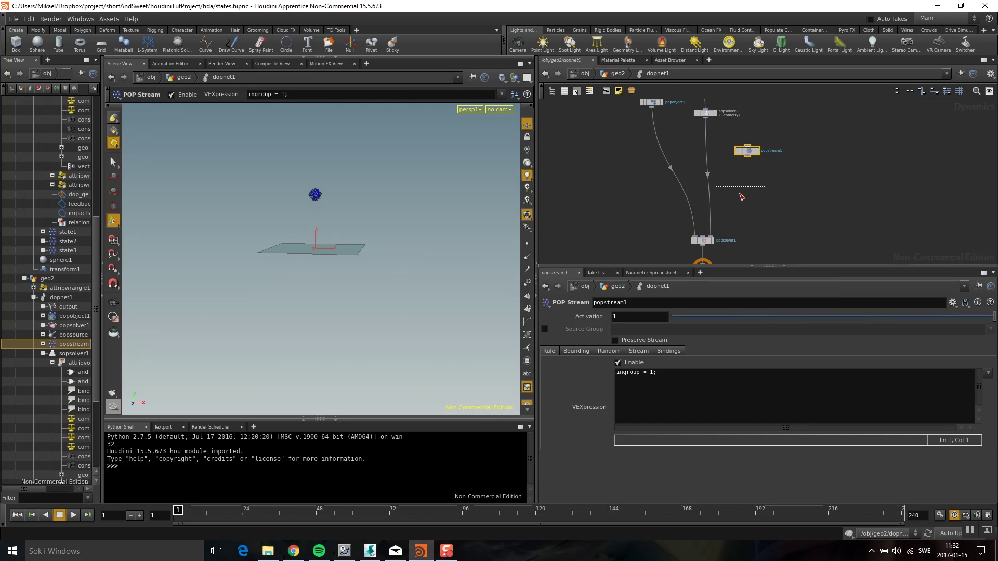
click(717, 210)
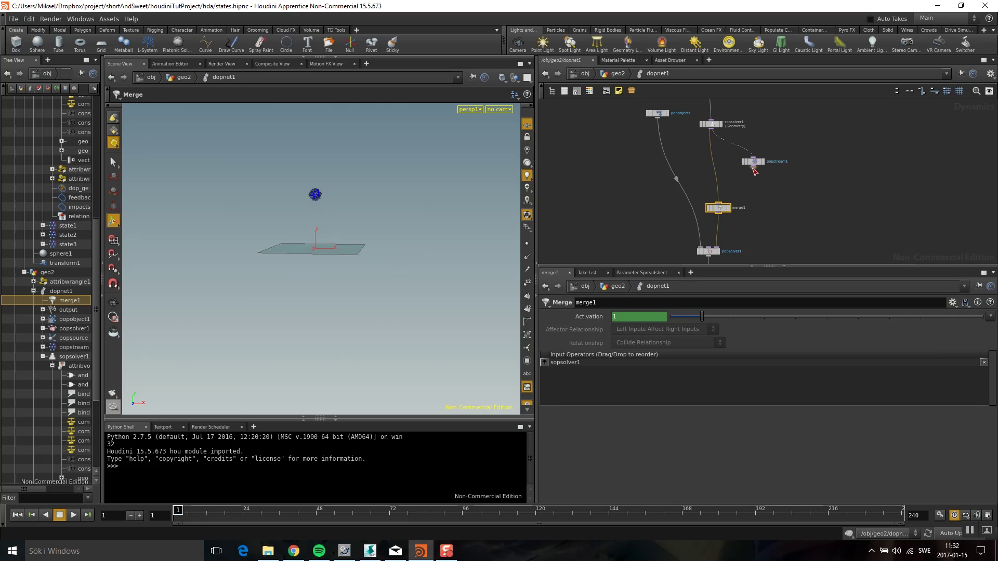
drag(753, 166, 718, 204)
Add popcolor1 after the stream and rename the stream to state1
key(Tab)
text(color)
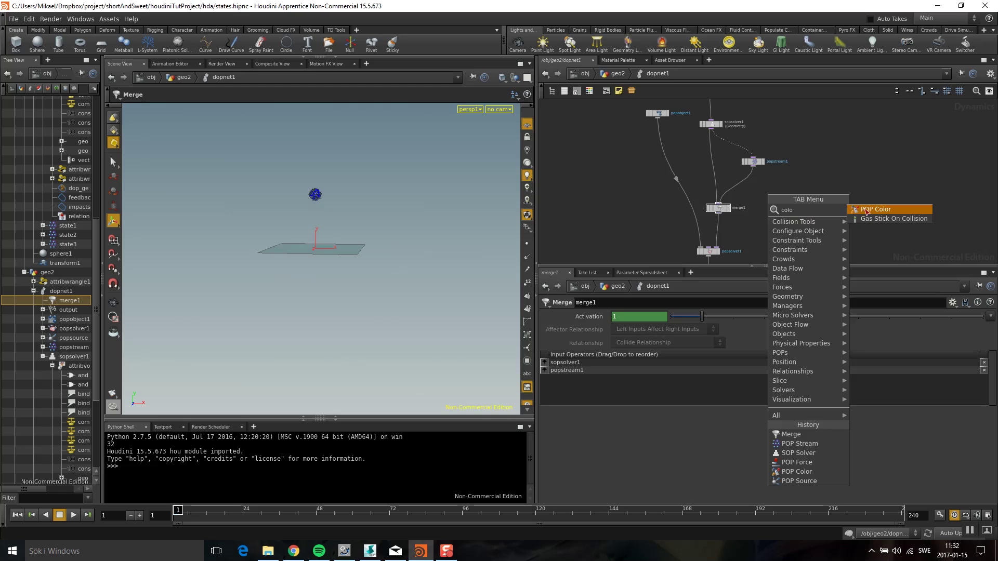
key(Return)
click(749, 182)
drag(749, 182, 745, 188)
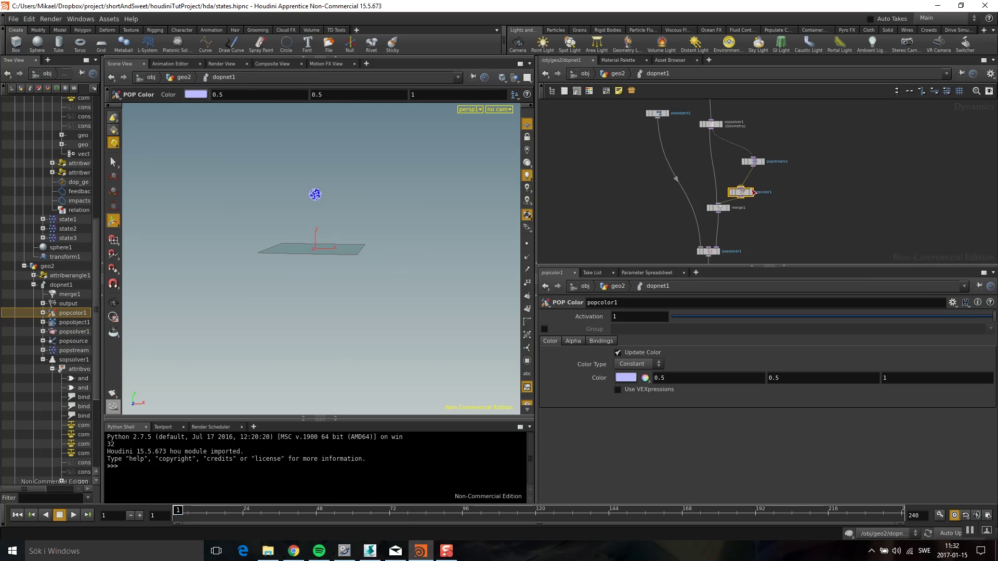
scroll(746, 188, up, 3)
double_click(749, 134)
text(state)
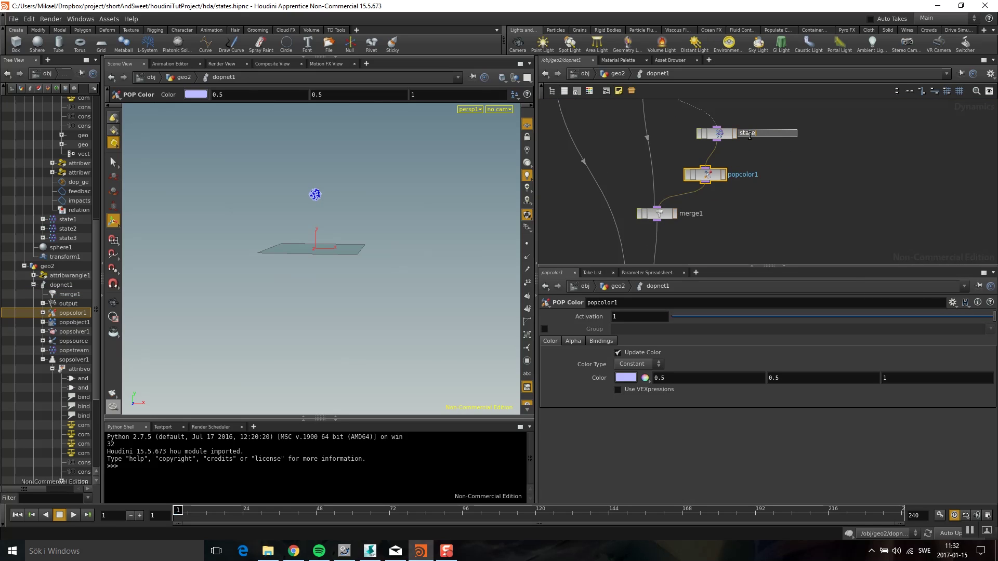
text(1)
key(Return)
Copy-paste the state1/popcolor1 pair twice to create state2 and state3 pairs
middle_drag(749, 135, 729, 167)
shift+click(697, 165)
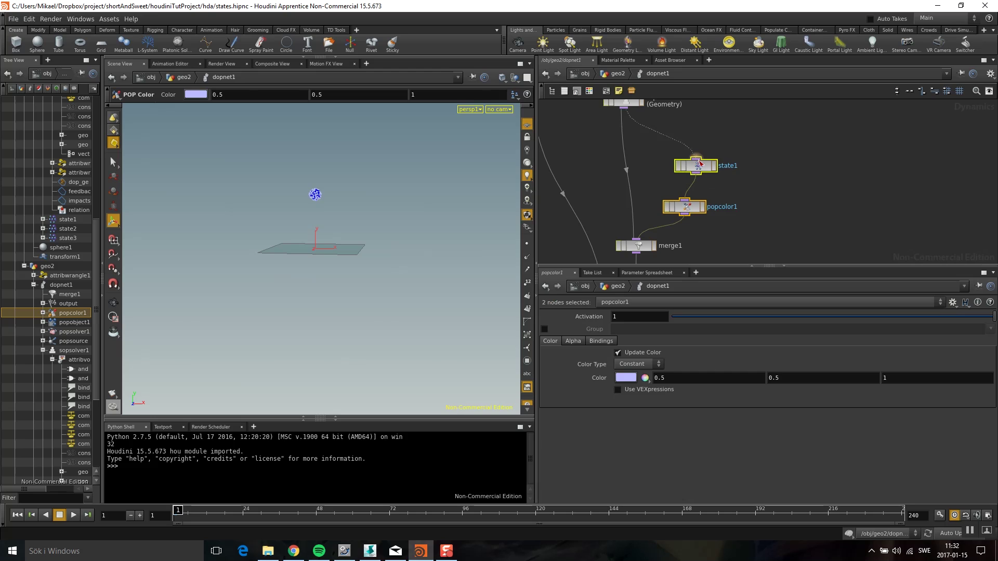
key(ctrl+c)
key(ctrl+v)
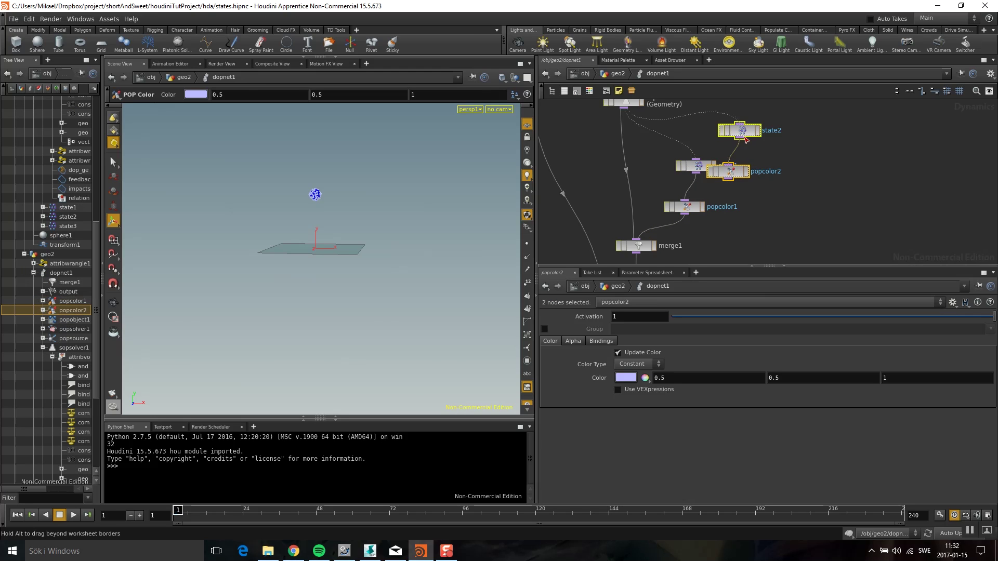
drag(740, 140, 782, 161)
key(ctrl+v)
drag(696, 165, 860, 157)
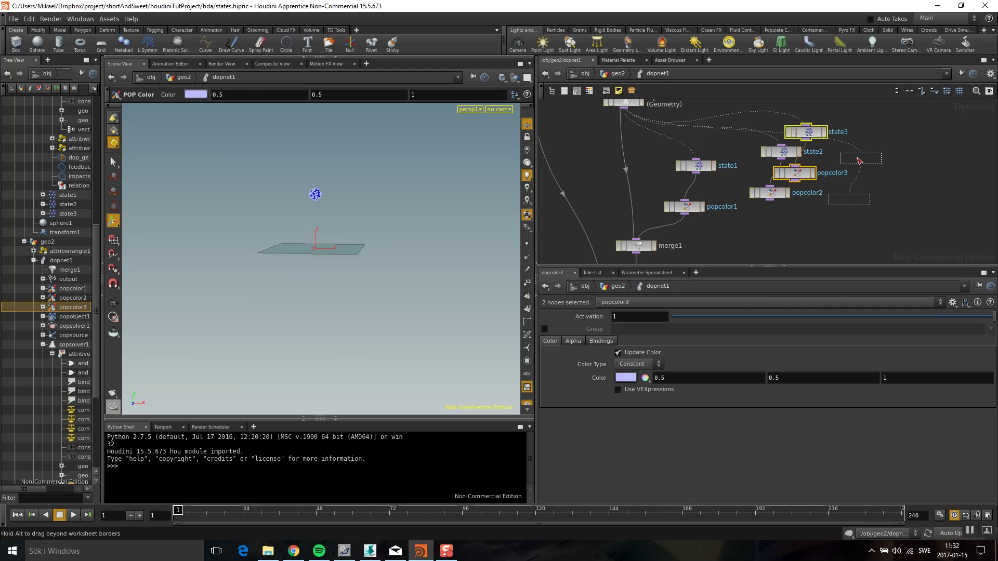
Wire popcolor2 and popcolor3 into merge1 and move merge1 and the nodes below lower
middle_drag(789, 222, 799, 170)
drag(780, 148, 662, 191)
click(661, 191)
click(847, 156)
click(646, 186)
key(h)
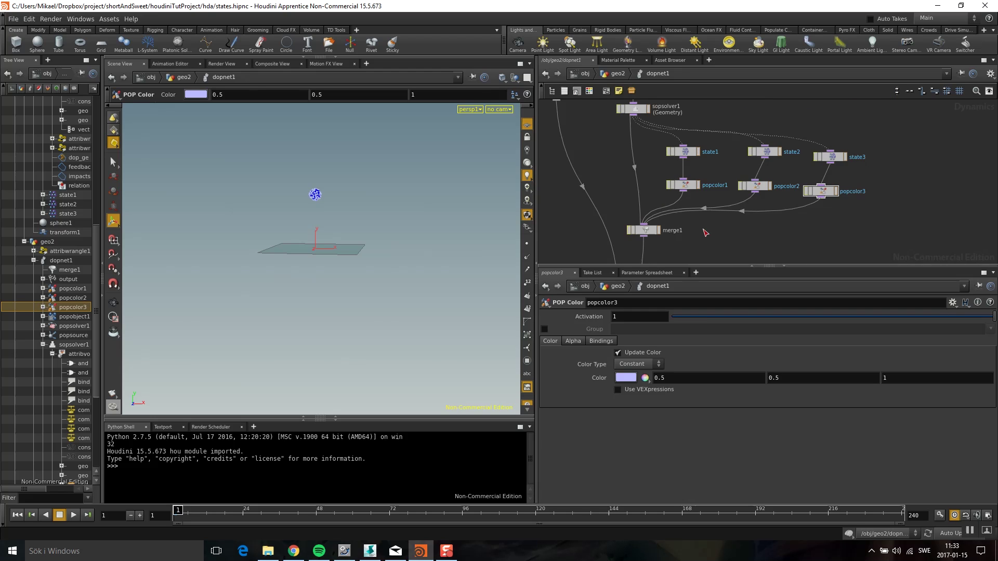
drag(692, 257, 621, 146)
drag(653, 196, 630, 203)
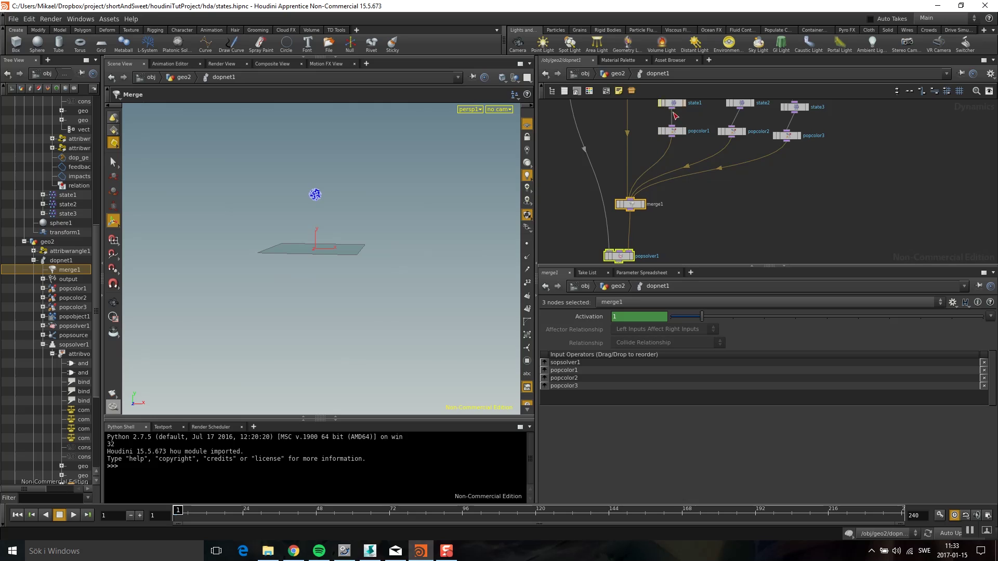
middle_drag(795, 227, 795, 241)
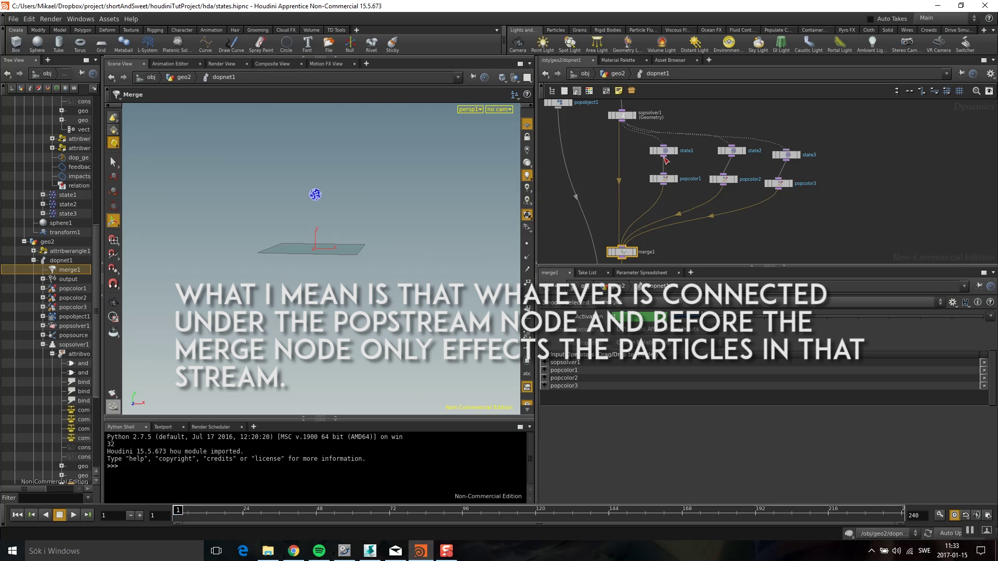
Set popcolor2's colour to red (0.9, 0, 0)
click(723, 179)
click(608, 364)
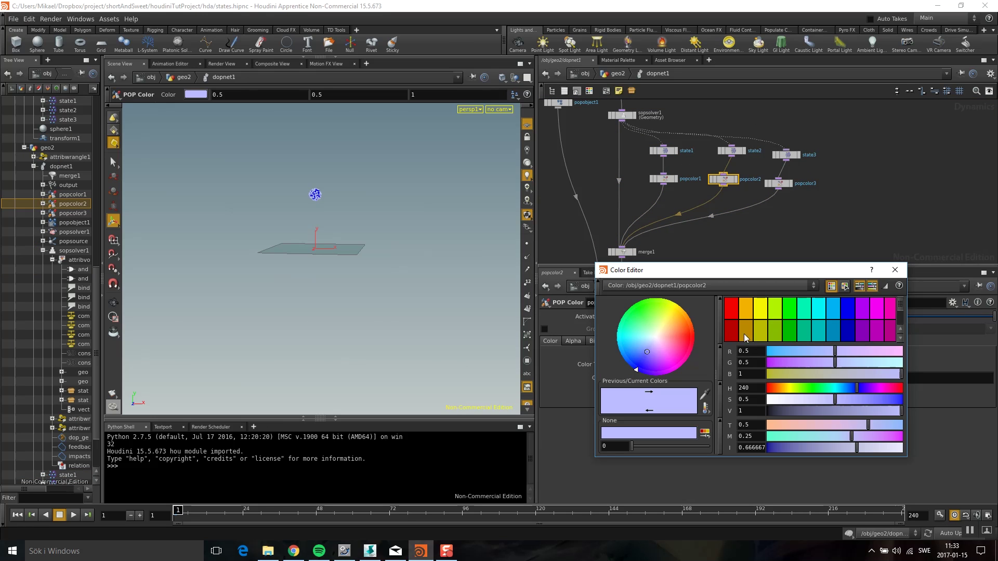
click(731, 306)
click(894, 270)
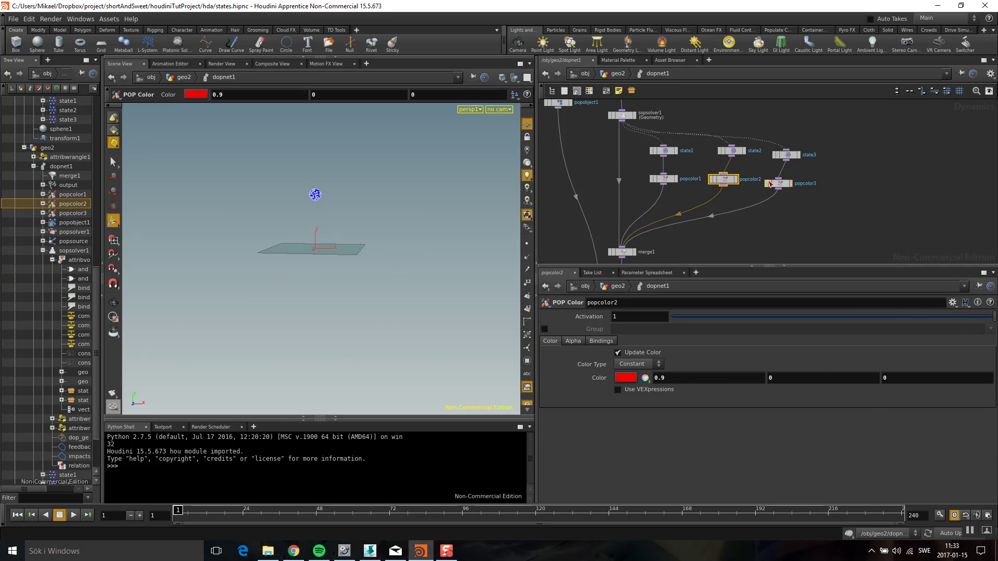
Set popcolor3's colour to blue (0, 0, 0.9) and search the node menu for 'force'
click(782, 184)
click(626, 378)
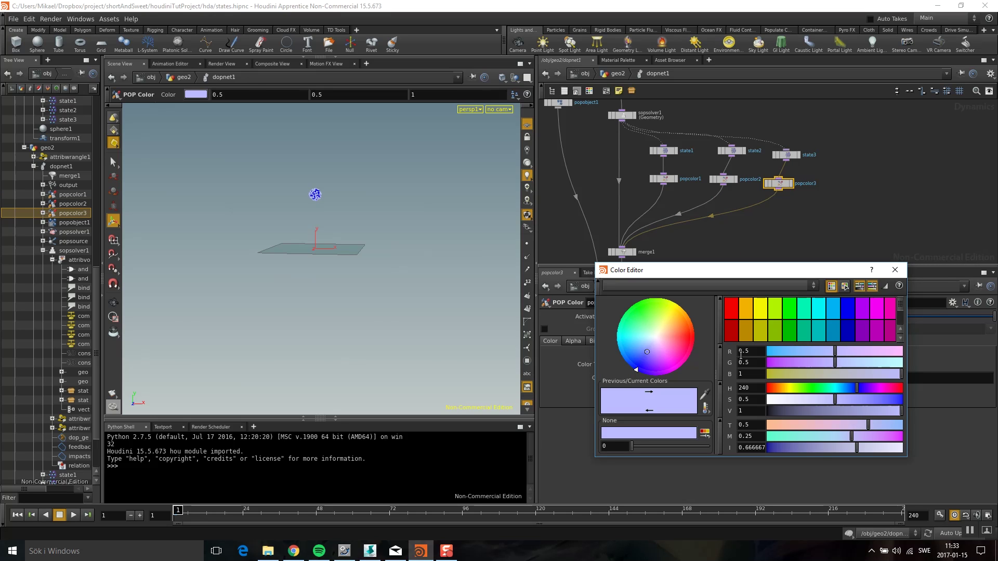
click(844, 311)
click(894, 270)
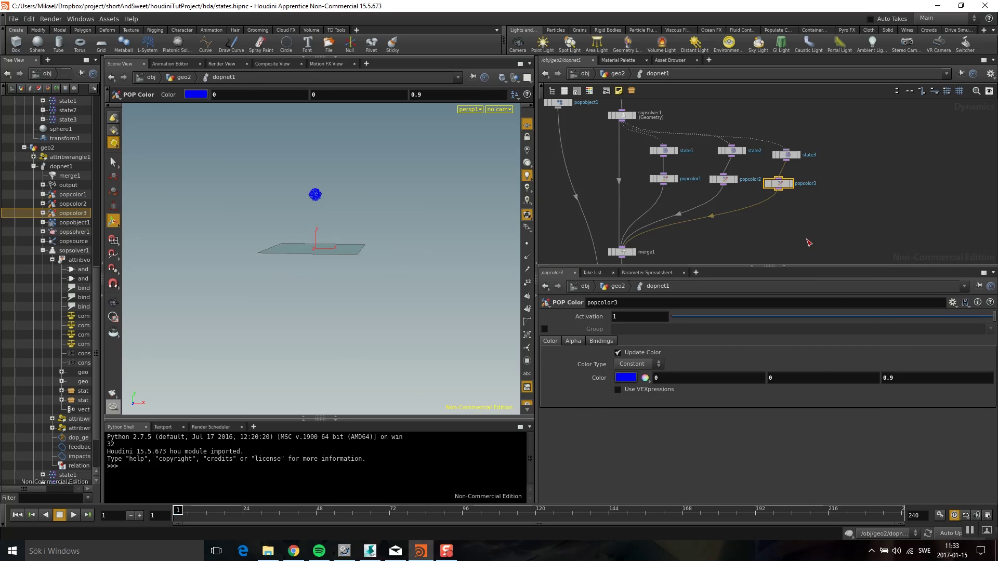
scroll(793, 253, up, 1)
key(Tab)
text(force)
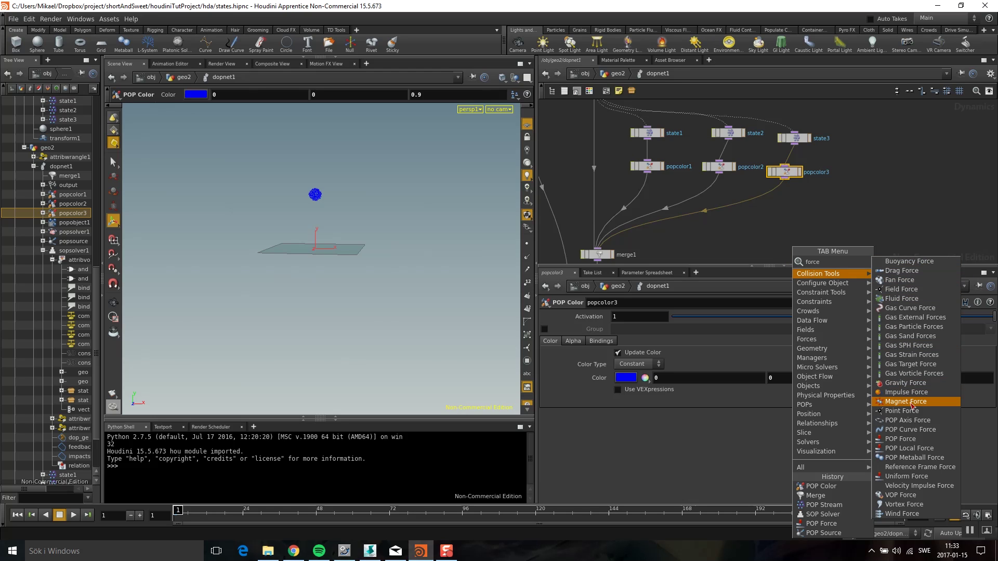
Add popforce1 below popcolor2, pushing particles downward with a force of (0, -4, 0)
click(907, 438)
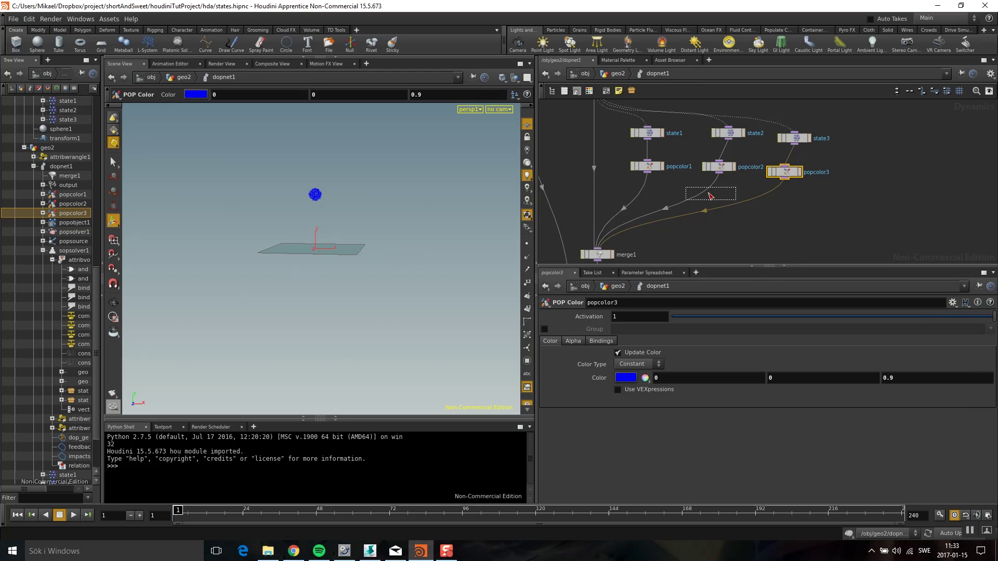
click(706, 199)
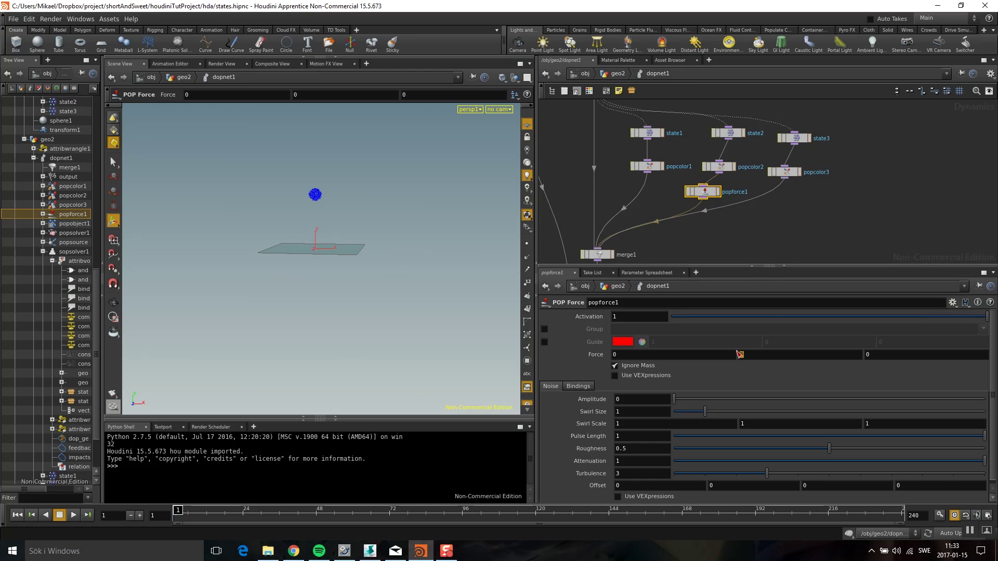
middle_drag(730, 218, 739, 175)
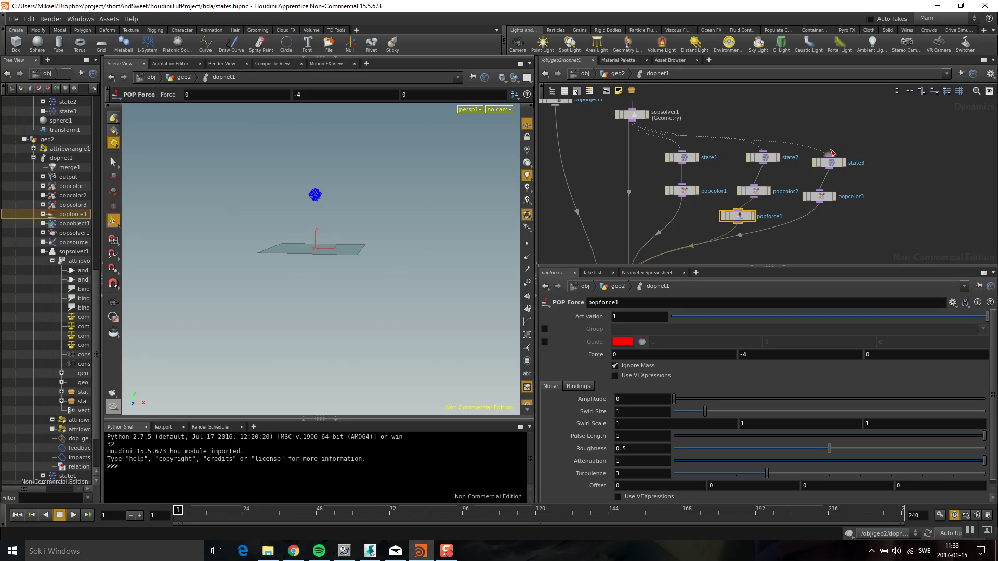
middle_drag(831, 215, 787, 164)
click(695, 156)
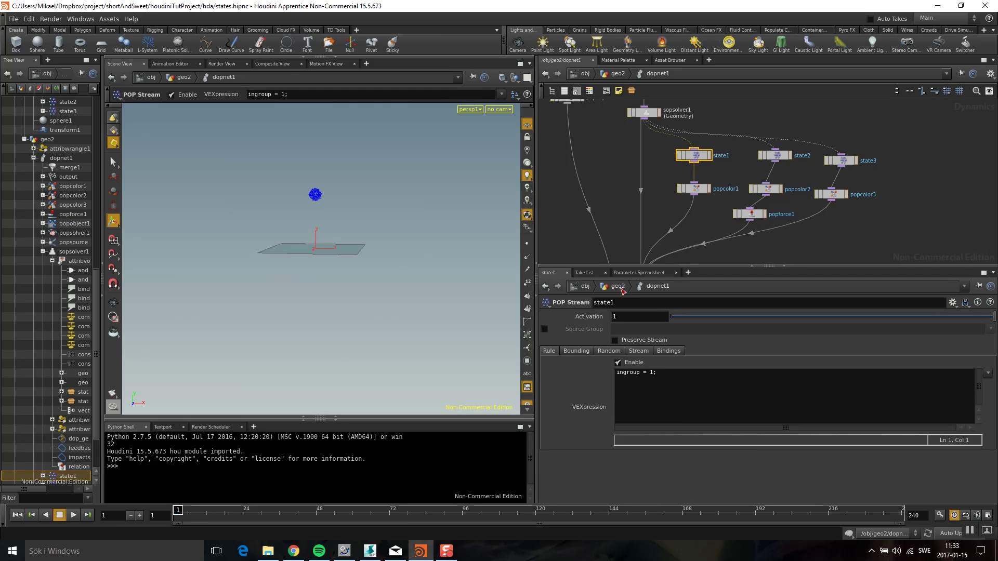
click(544, 329)
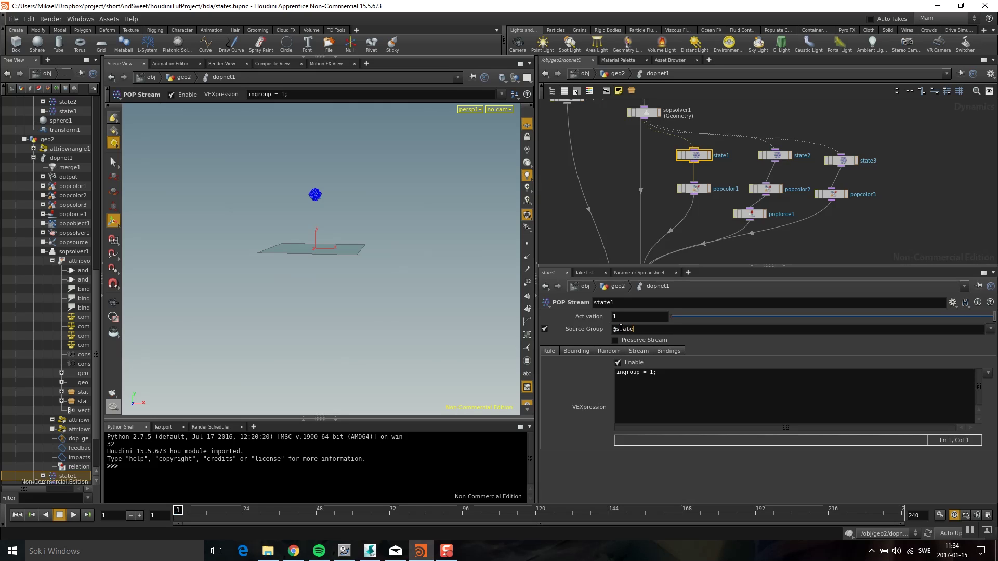
text(1)
key(Return)
click(778, 156)
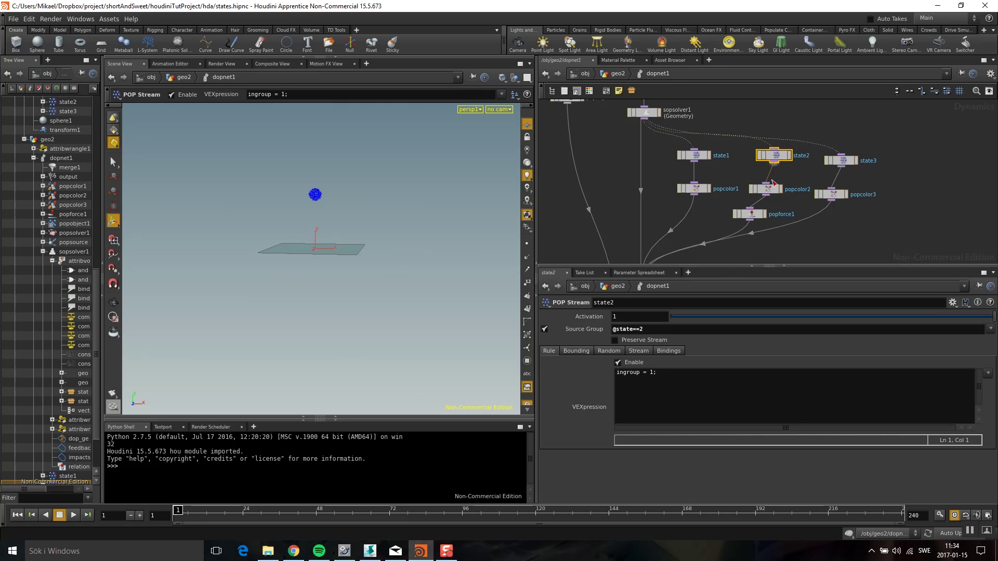
click(845, 163)
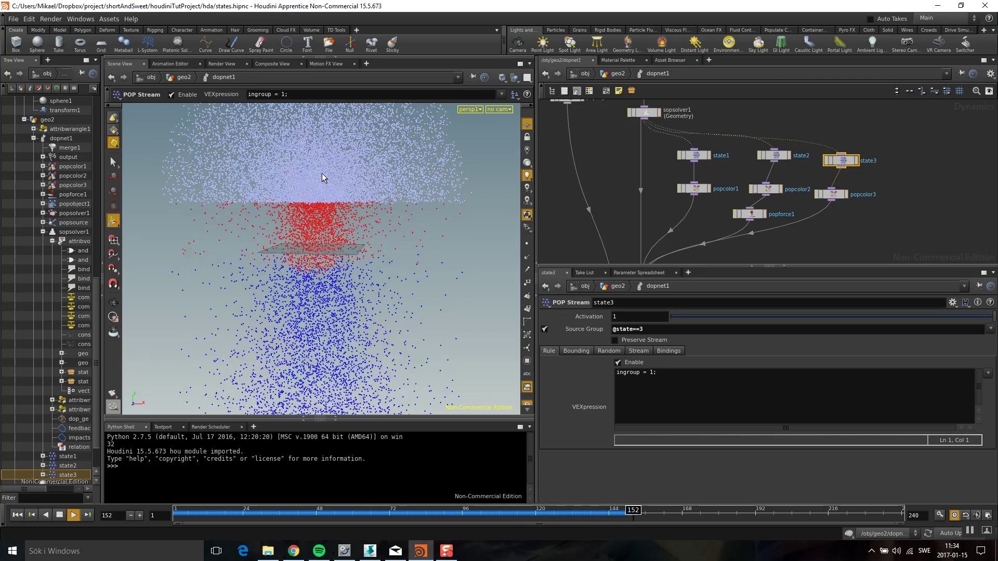
Restart the simulation from frame 1 and nudge popforce1 and state2 into new positions
key(ctrl+Up)
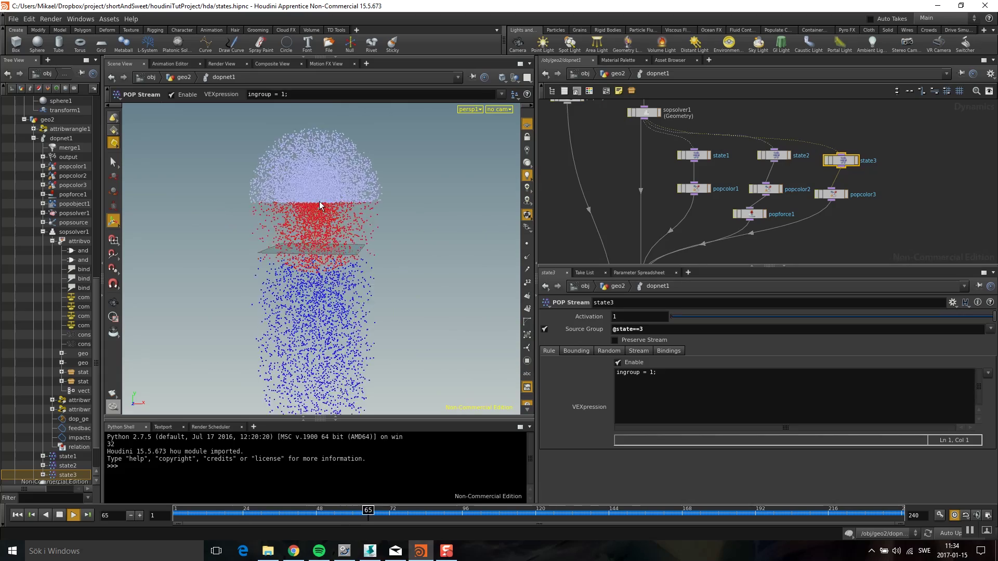
drag(748, 215, 741, 215)
drag(775, 161, 759, 162)
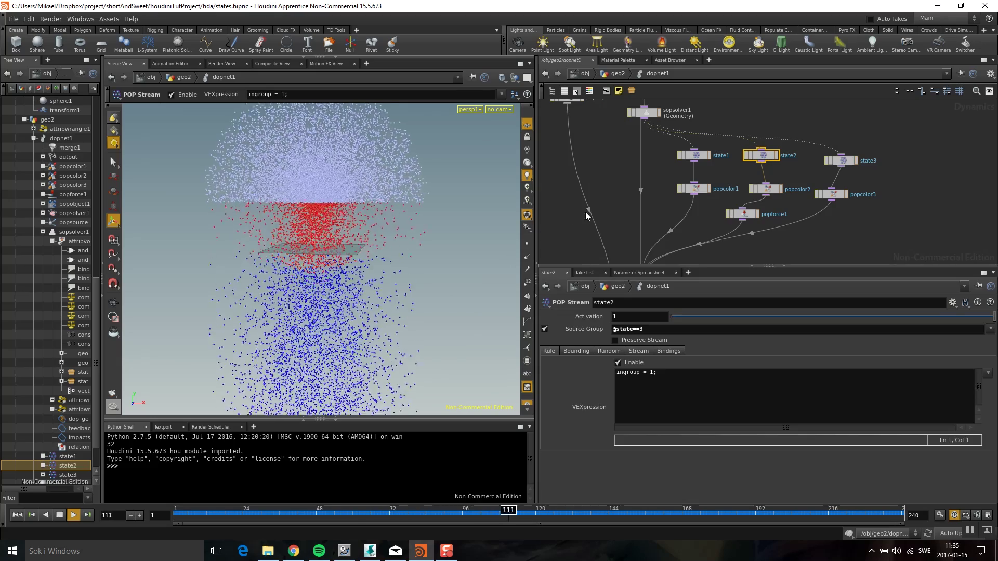
Tidy the network by repositioning popforce1, popcolor2, state1 and popcolor1
scroll(631, 140, down, 2)
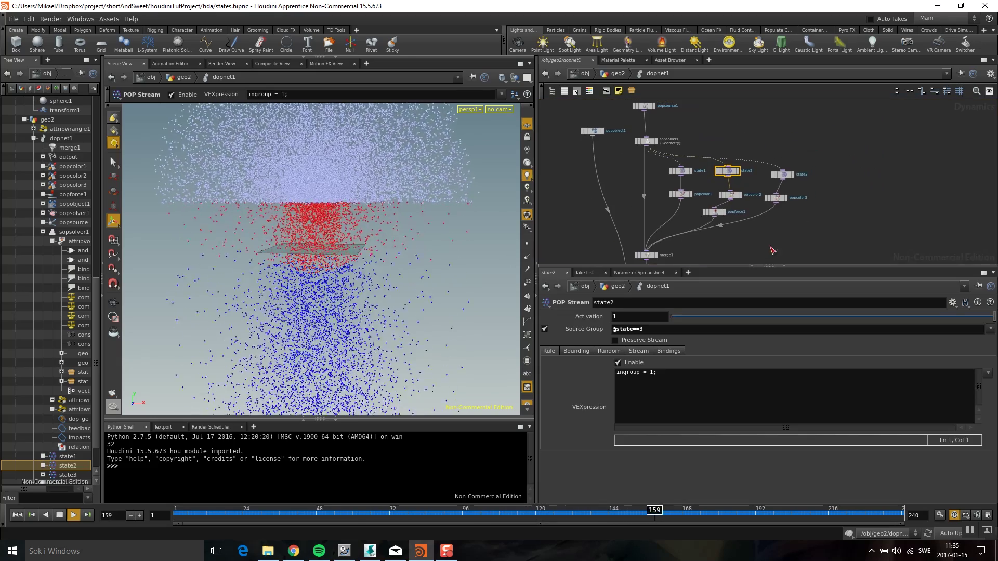
drag(713, 212, 718, 211)
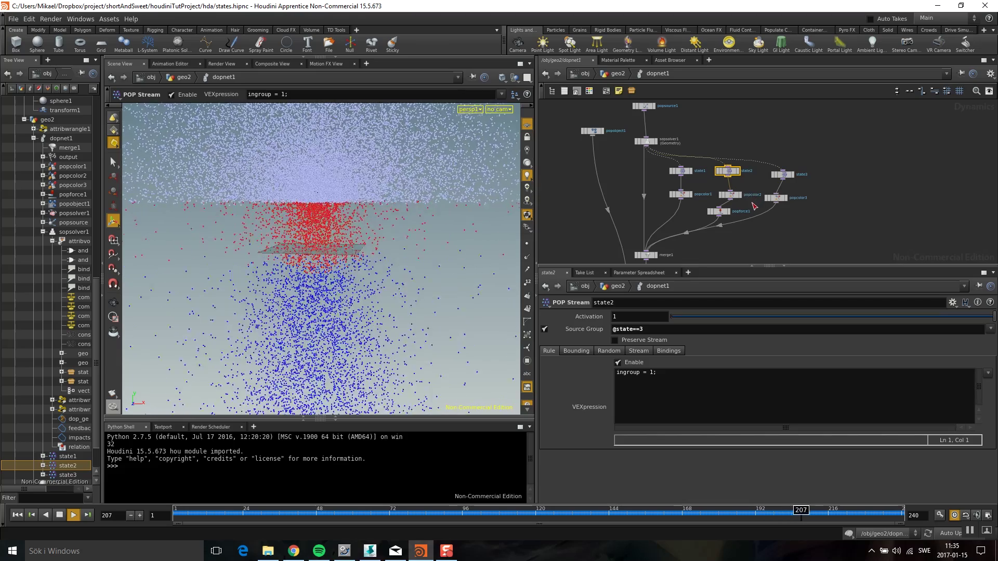
shift+click(730, 194)
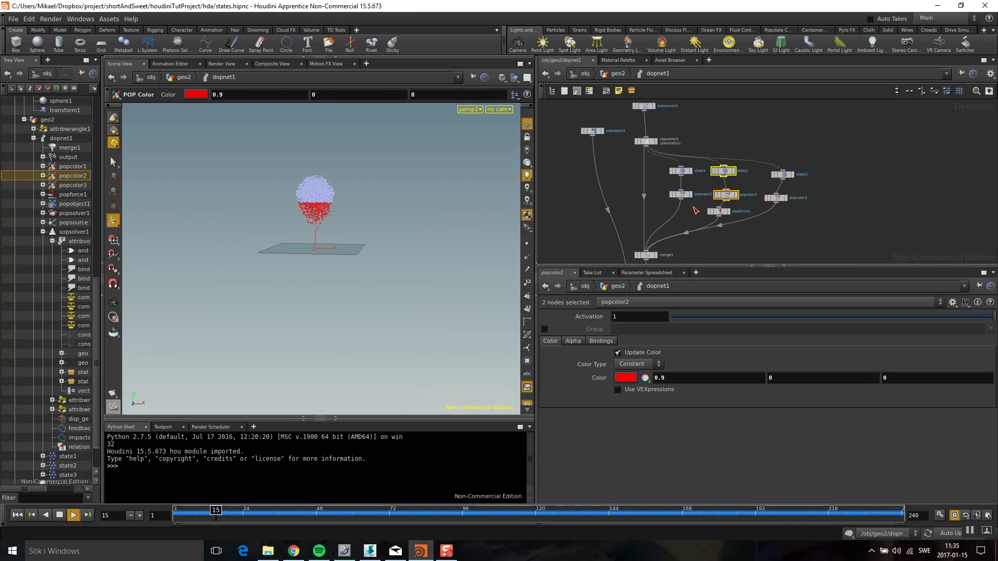
drag(668, 173, 680, 182)
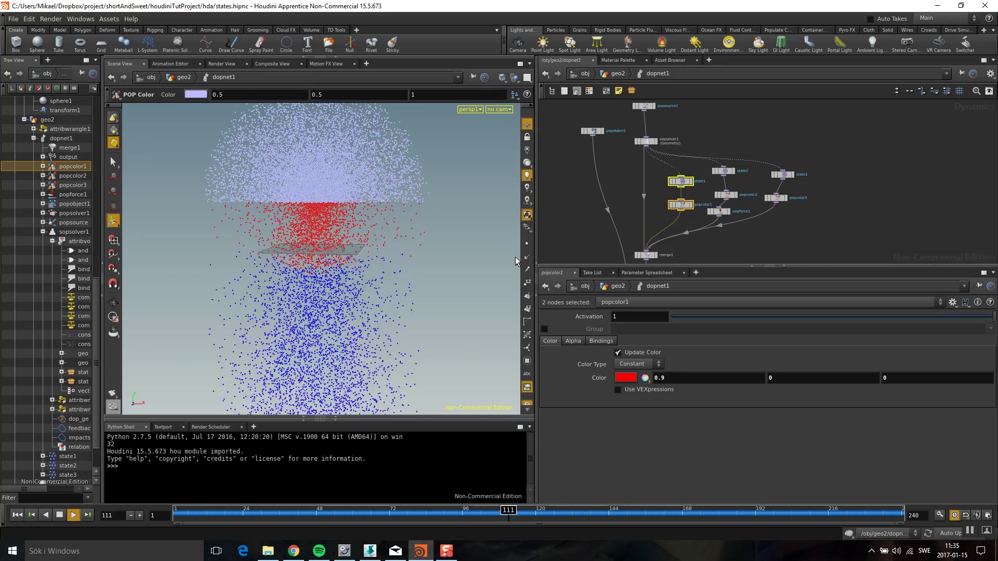
middle_drag(761, 226, 757, 200)
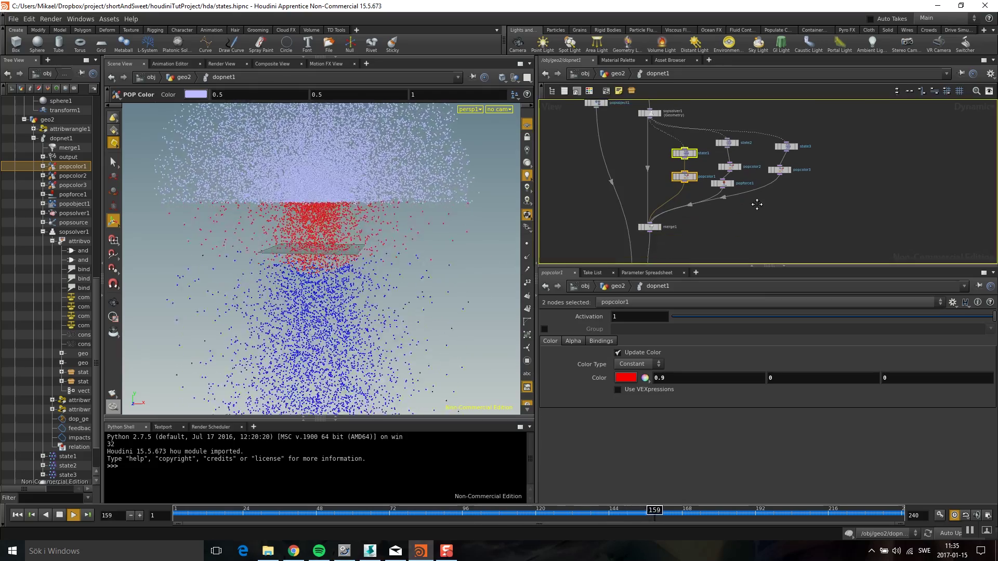